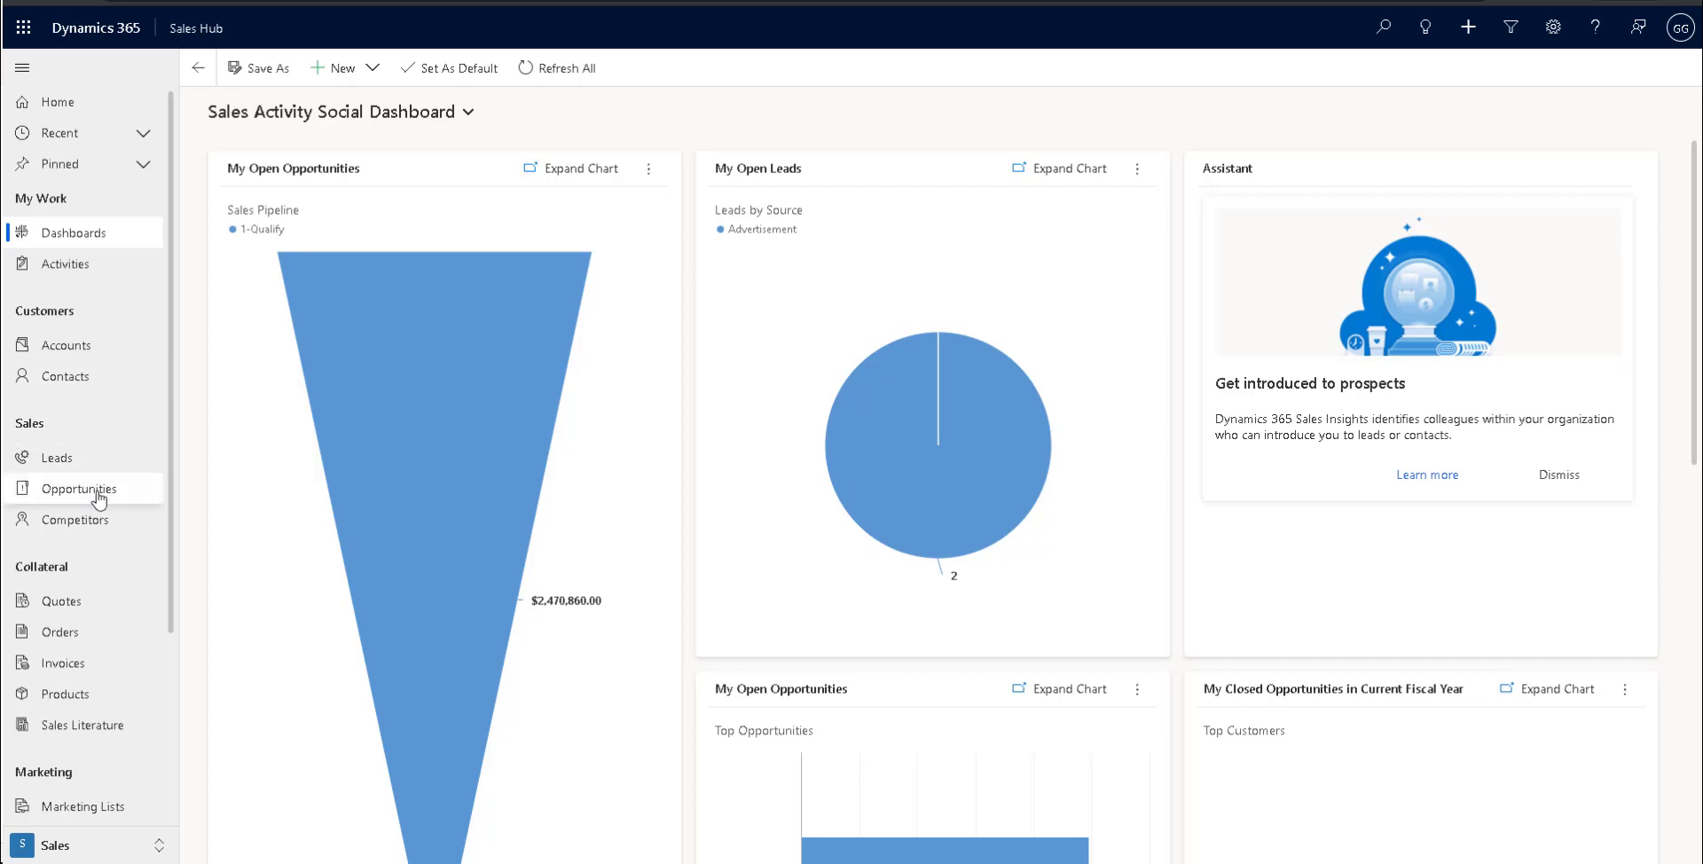
Open the products of the opportunity "Expressed interest in A. Datum X line of printers".
{"action": "left_click", "coordinate": [138, 489]}
{"action": "left_click", "coordinate": [396, 201]}
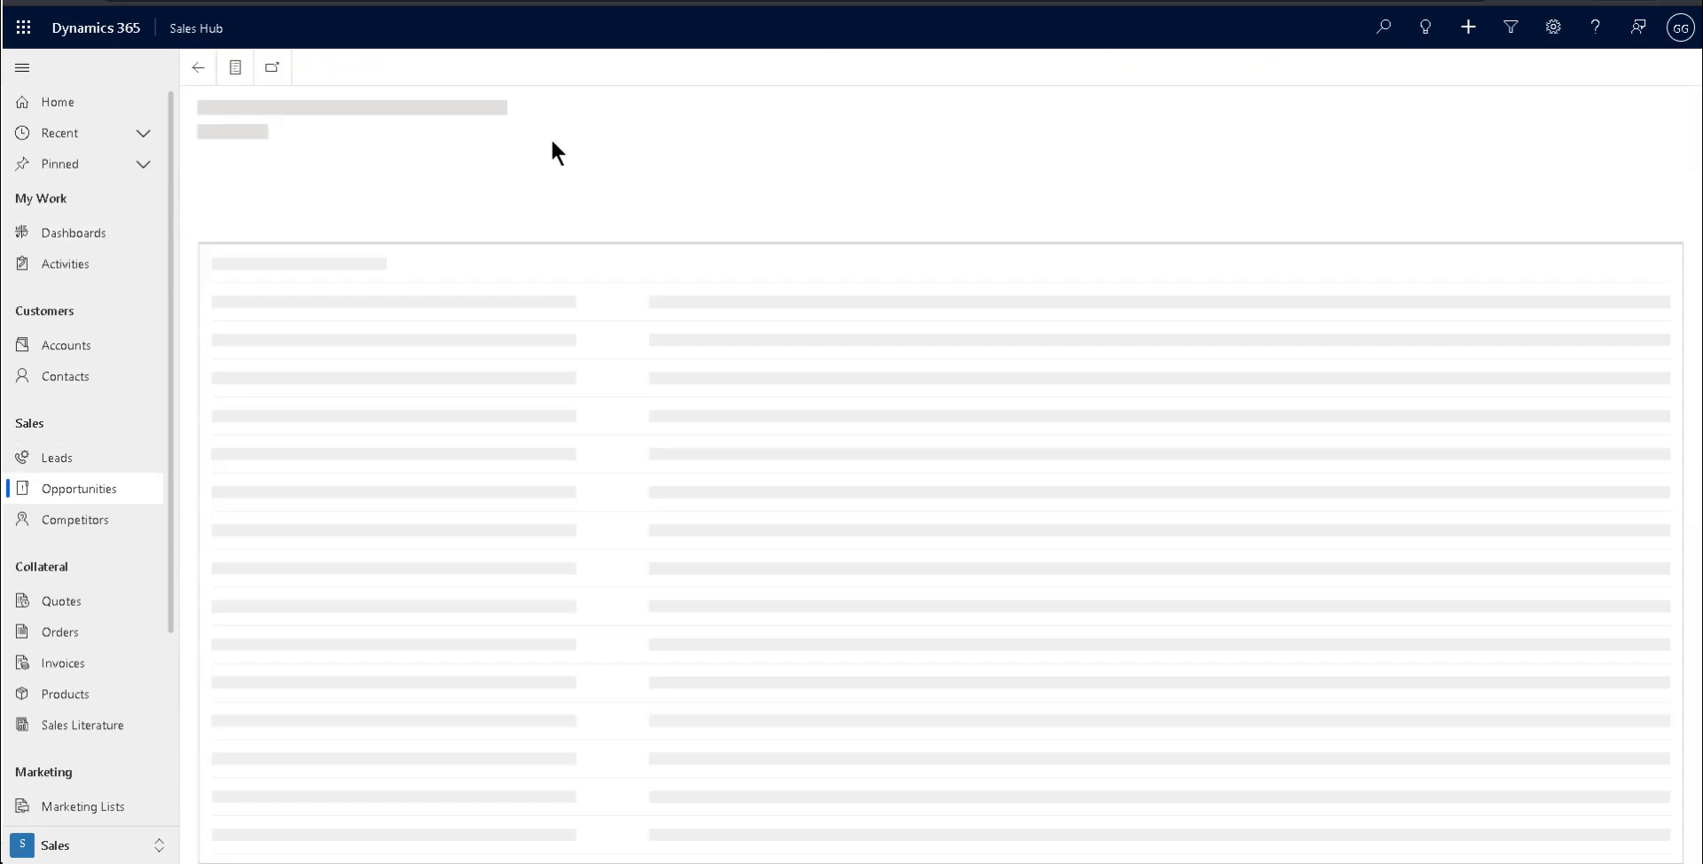
{"action": "left_click", "coordinate": [303, 218]}
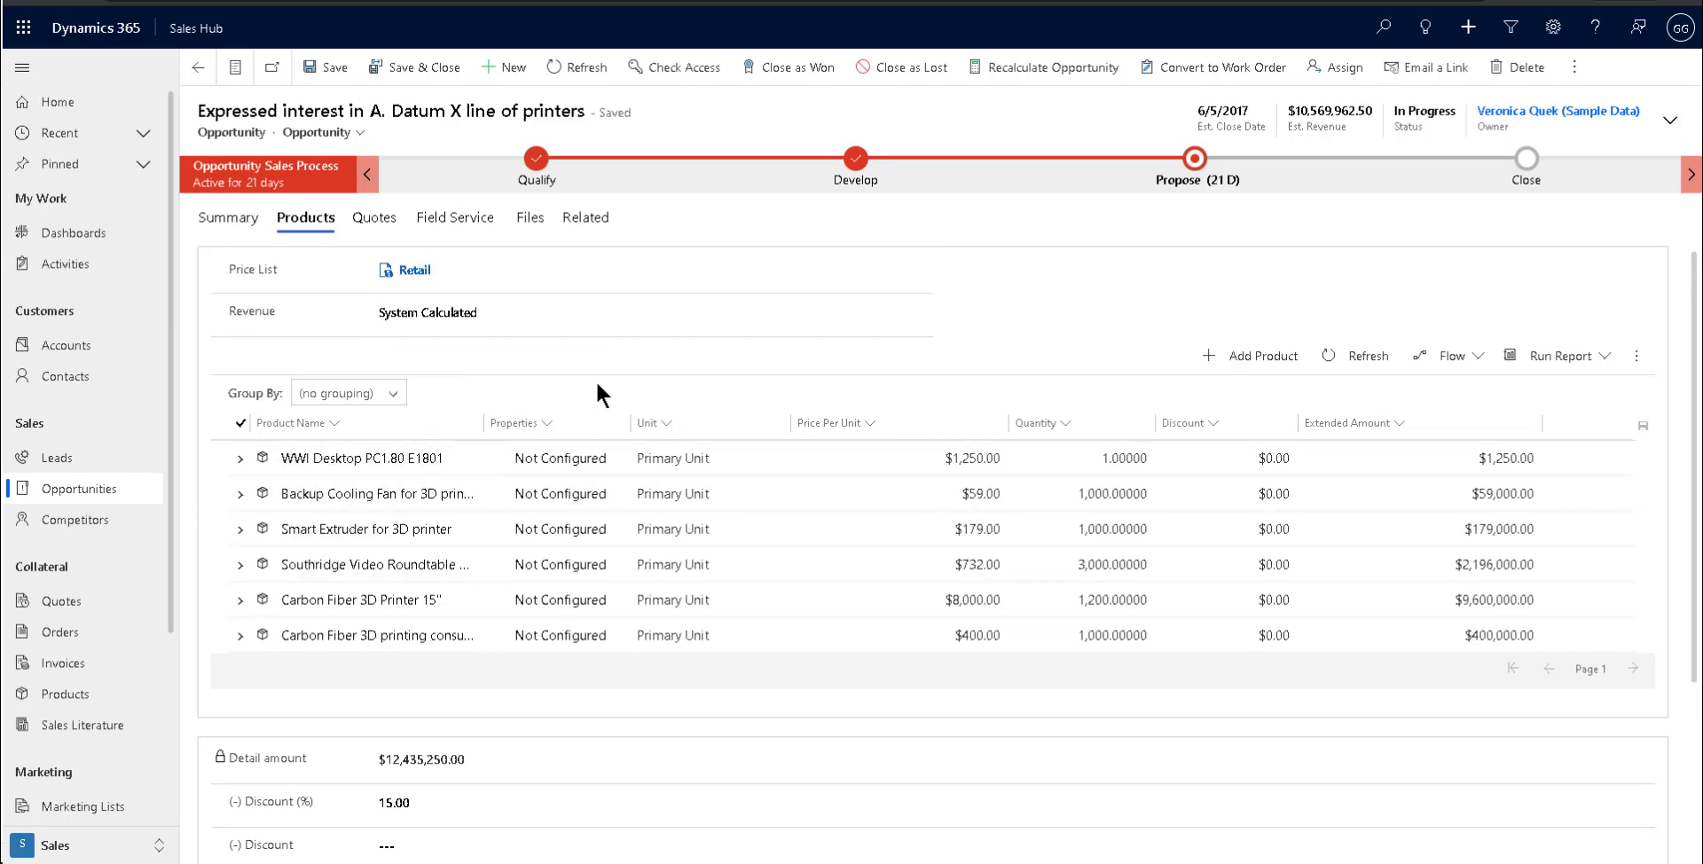
Set the opportunity's Discount amount to $15,000.00, refresh the record to save it, and review the product totals.
{"action": "scroll", "coordinate": [686, 355], "scroll_direction": "down", "scroll_amount": 3}
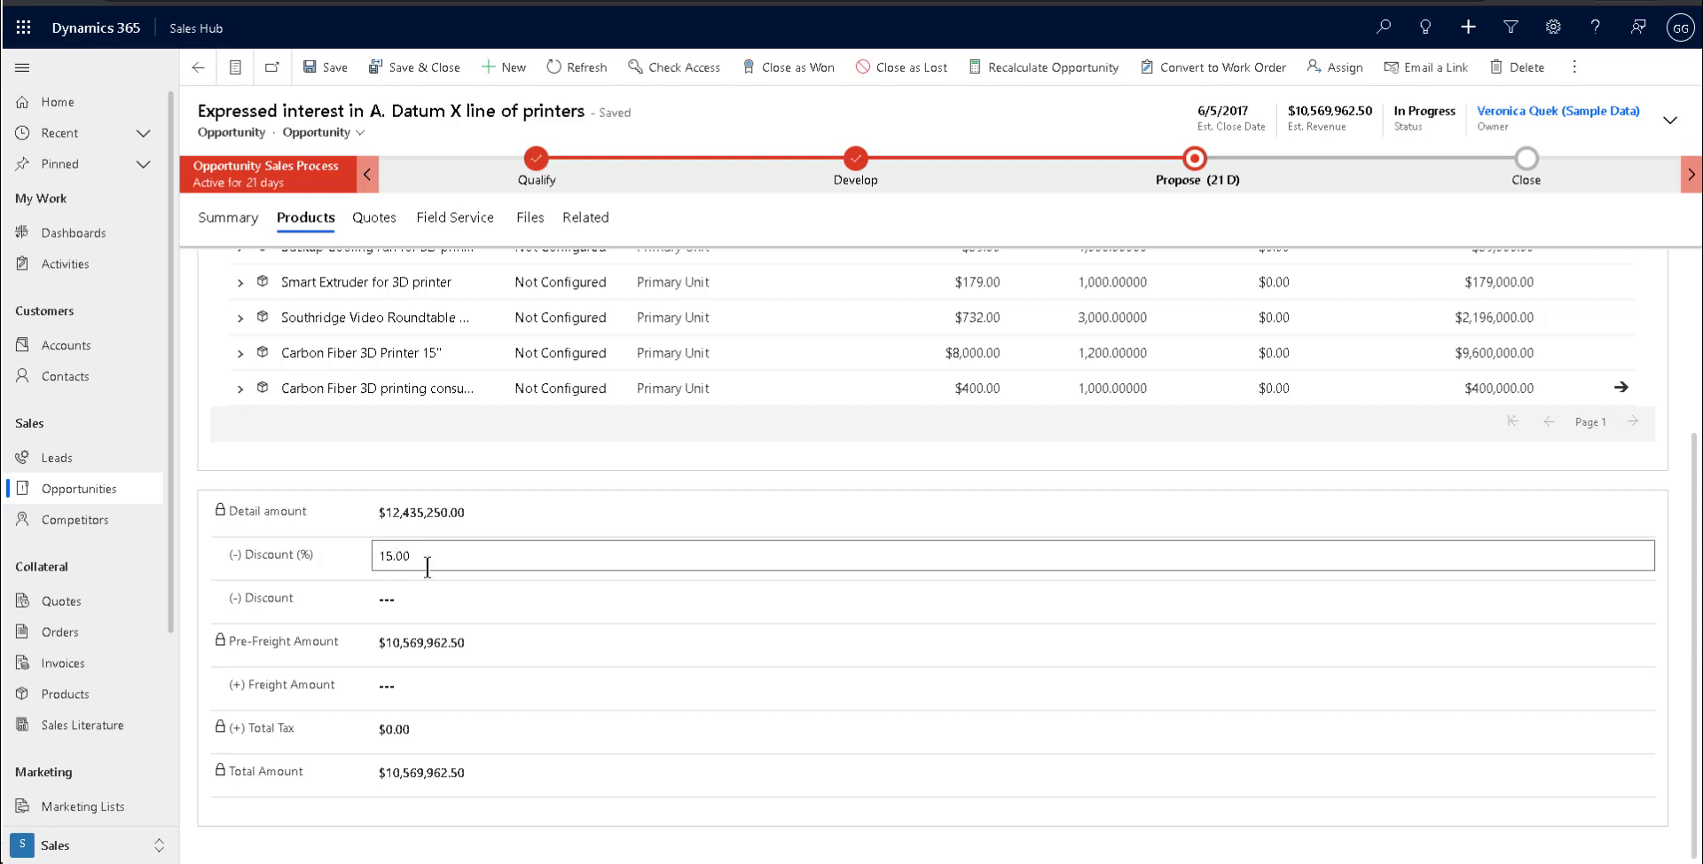
{"action": "left_click", "coordinate": [412, 596]}
{"action": "type", "text": "15000"}
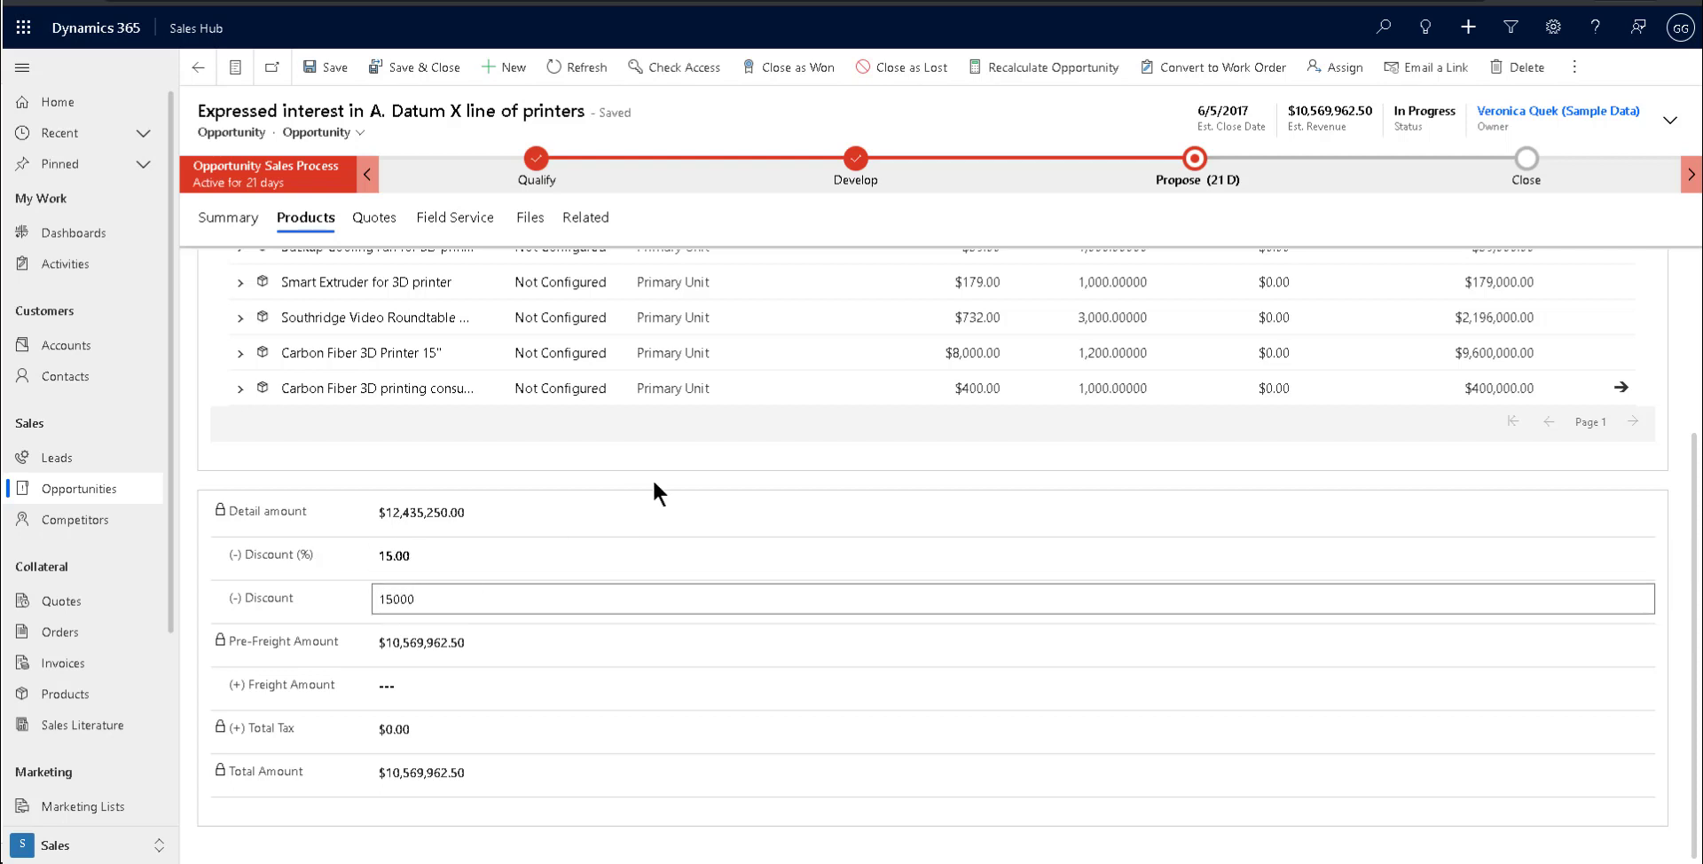
{"action": "key", "text": "Tab"}
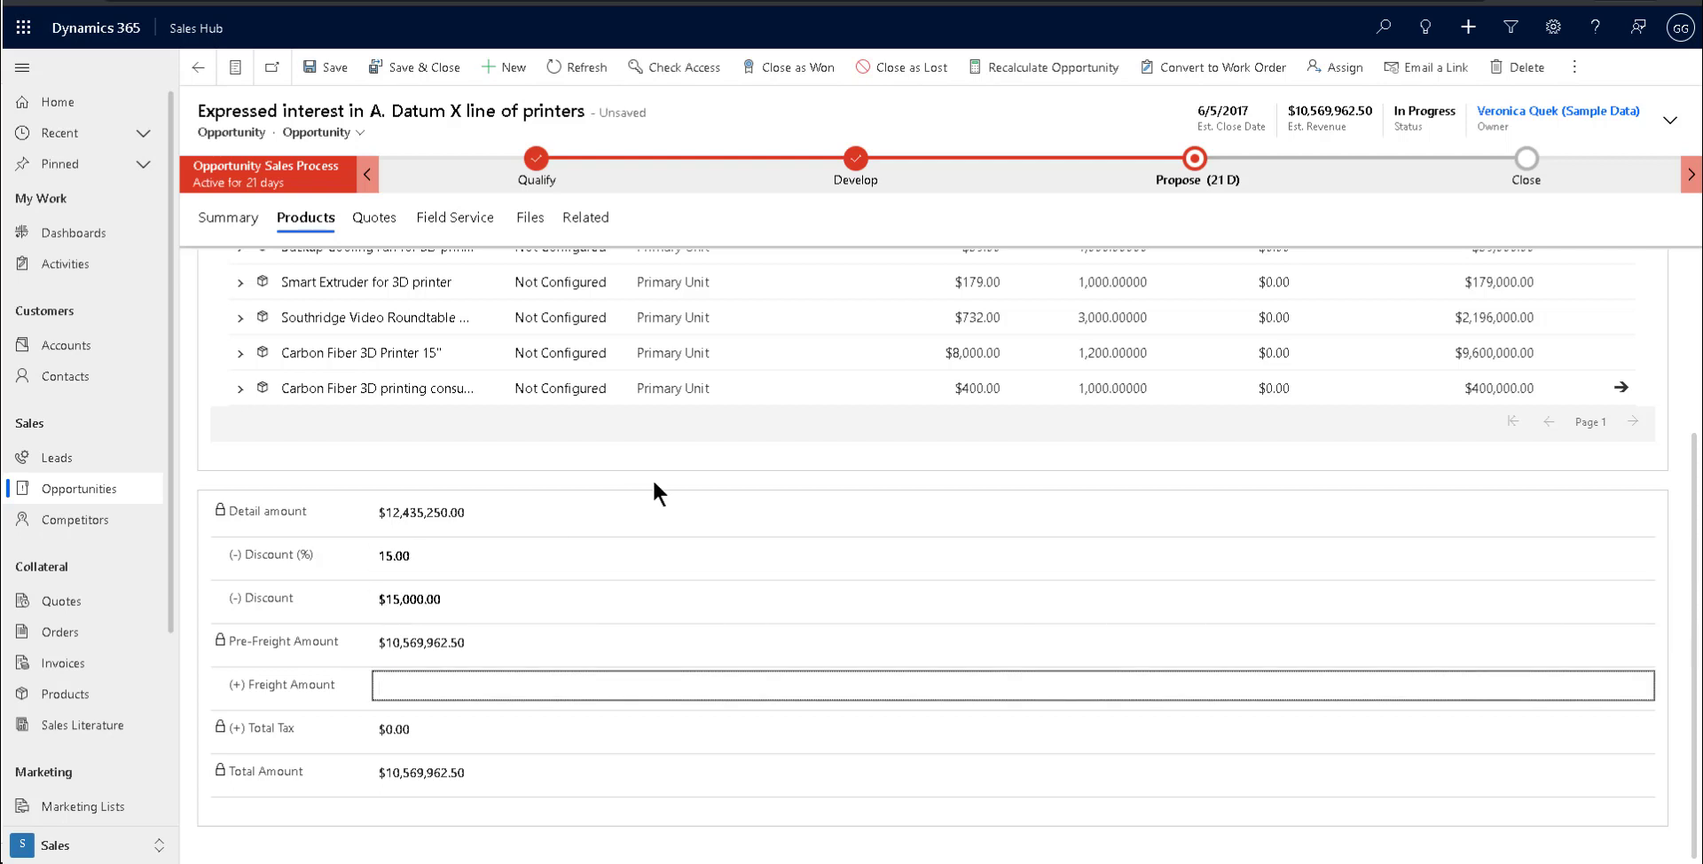
{"action": "left_click", "coordinate": [577, 67]}
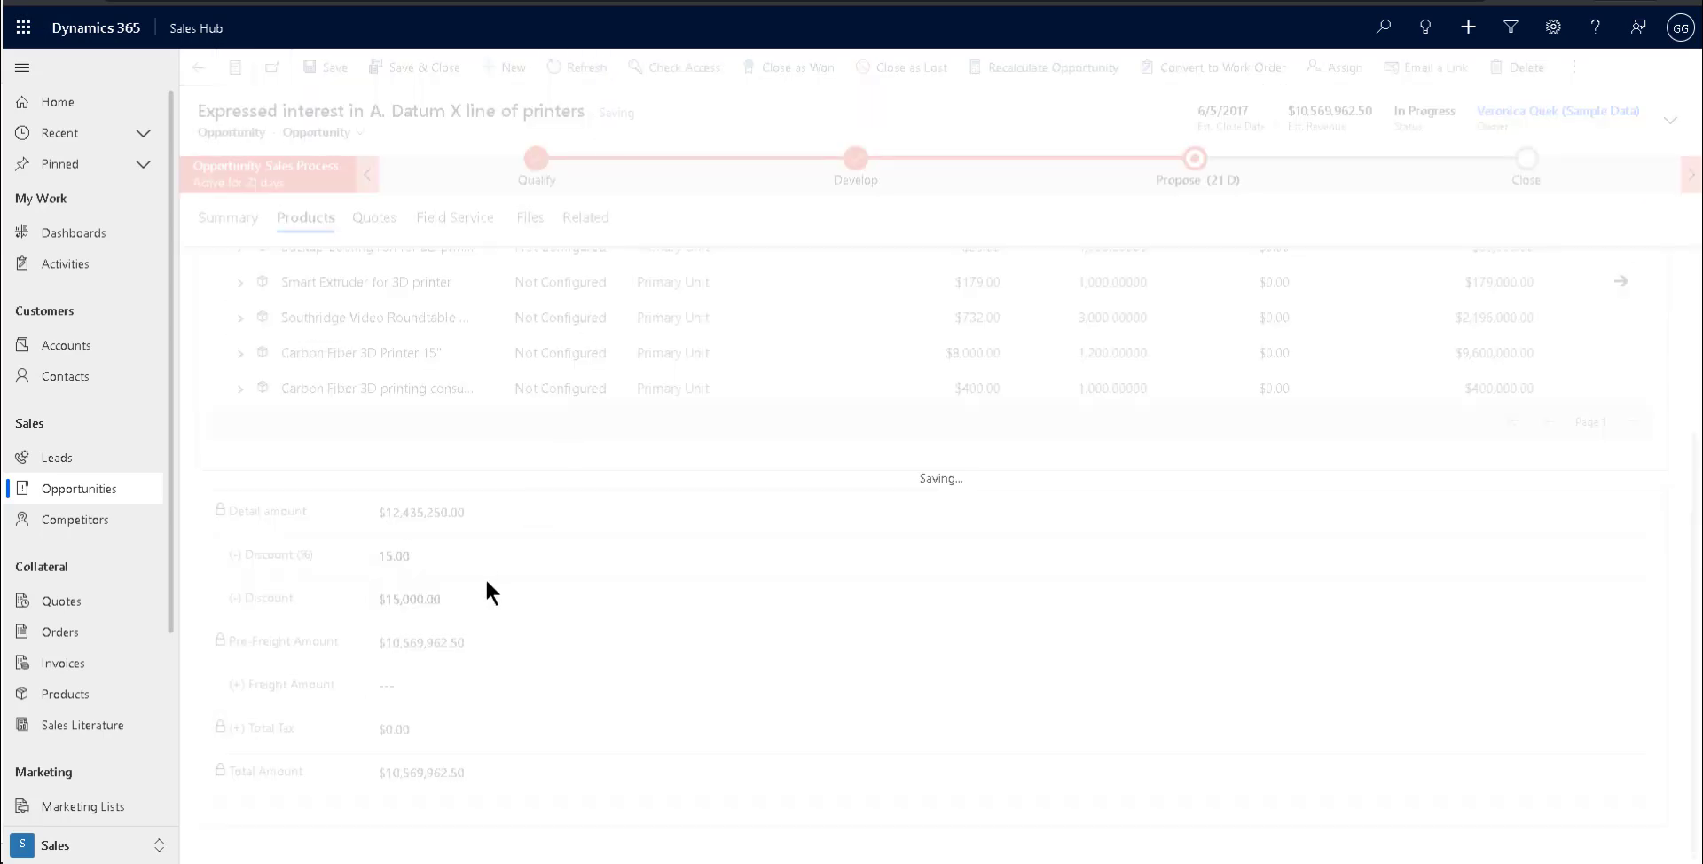
{"action": "left_click", "coordinate": [321, 217]}
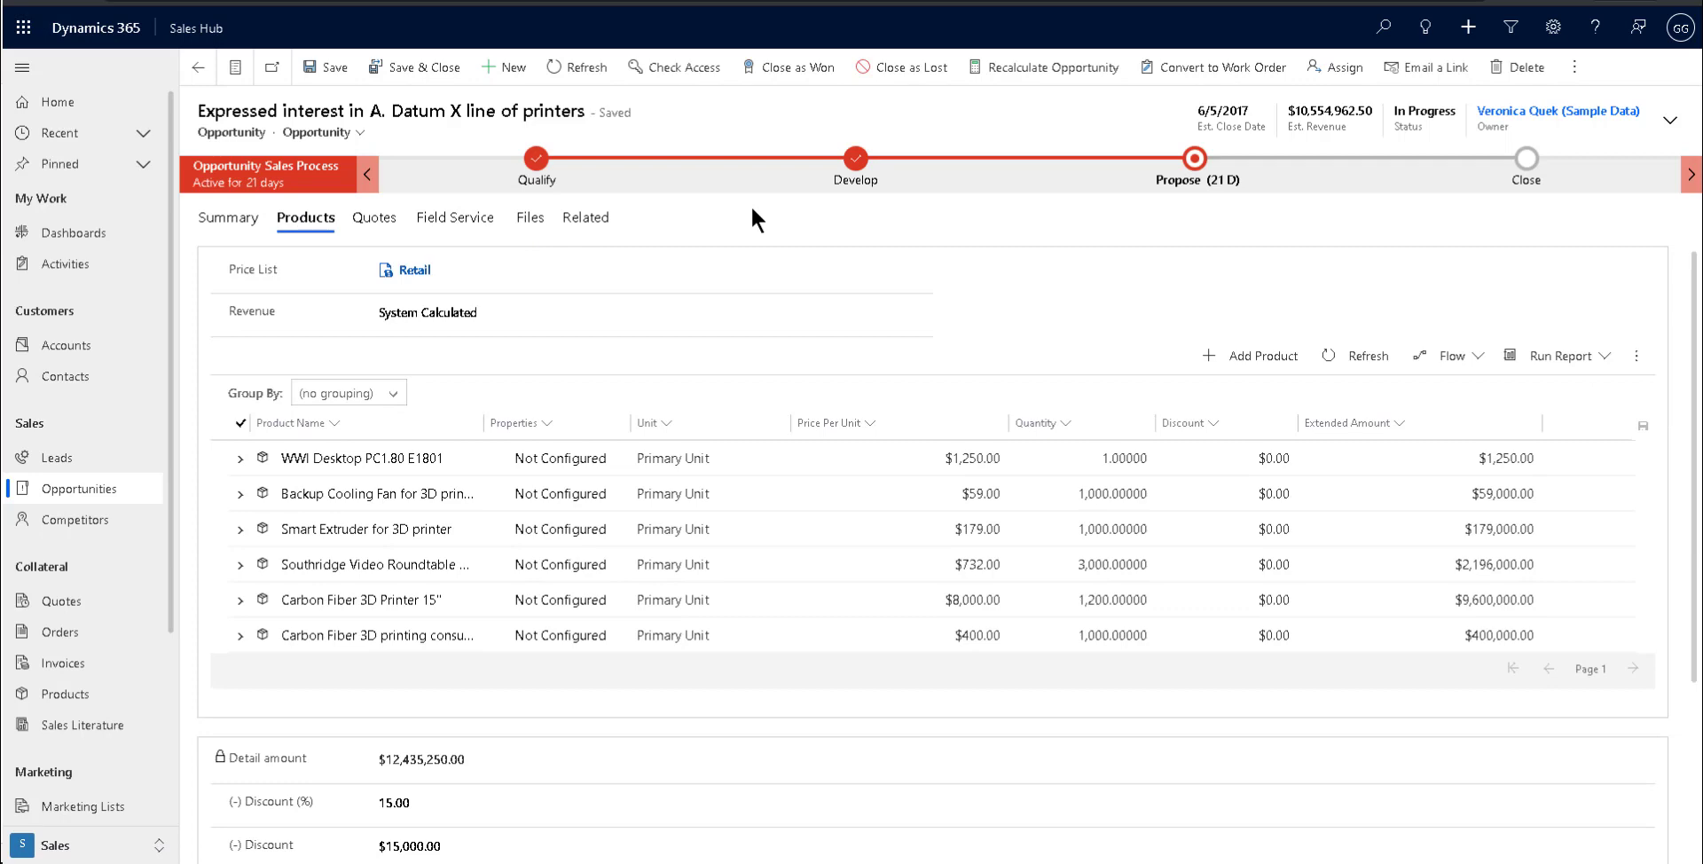
{"action": "scroll", "coordinate": [689, 698], "scroll_direction": "down", "scroll_amount": 2}
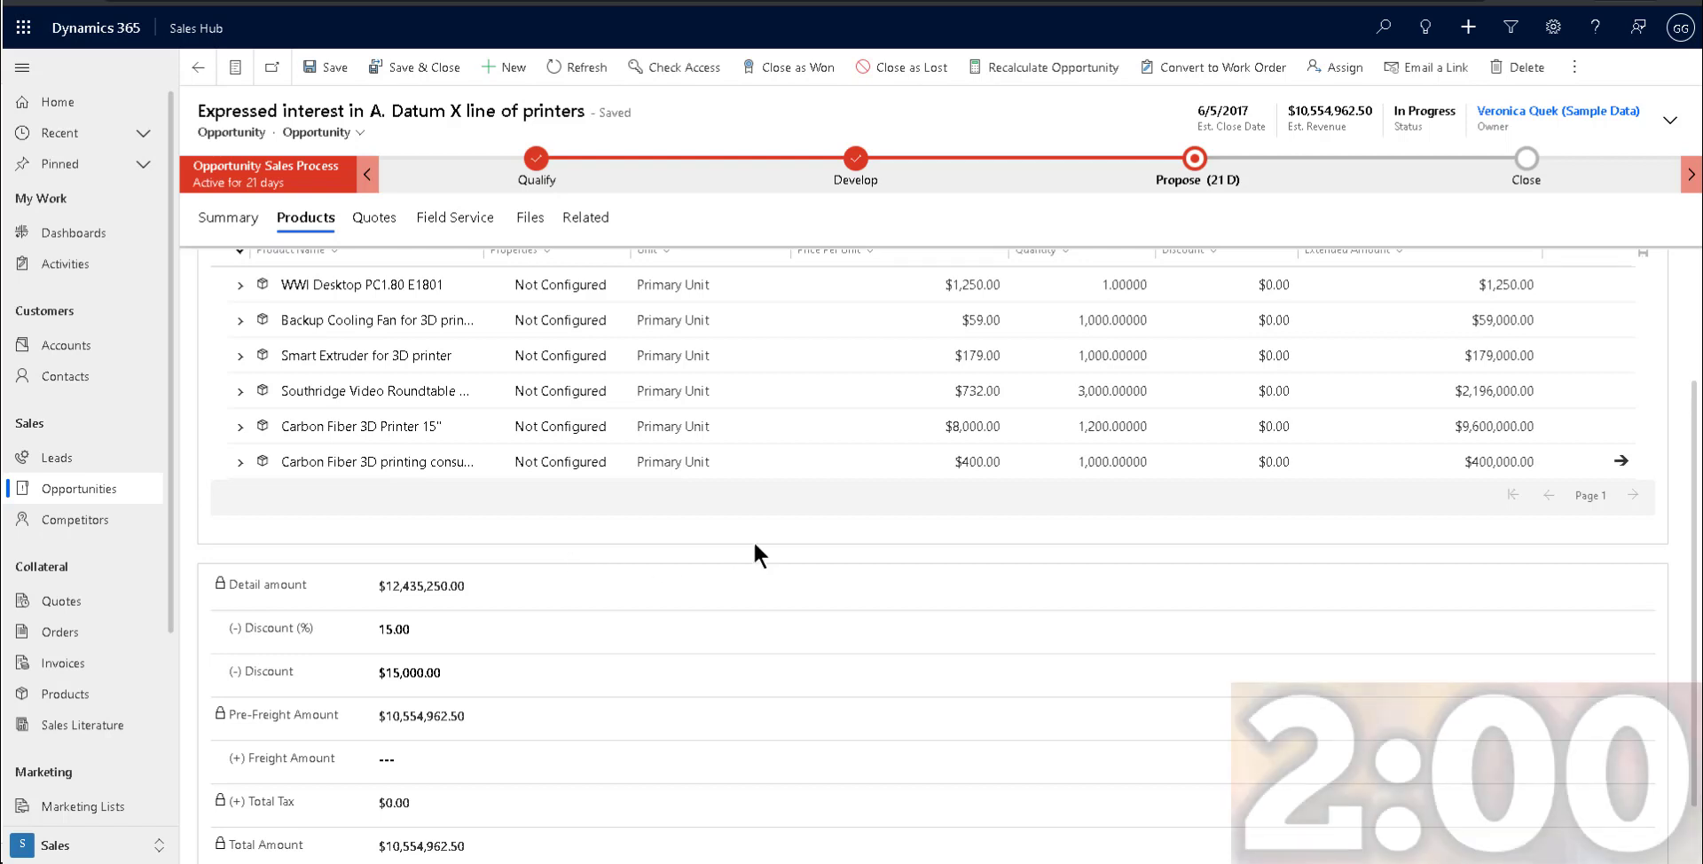
In the Sales section of the System Settings, set Use system pricing calculation to No and apply it.
{"action": "left_click", "coordinate": [1563, 32]}
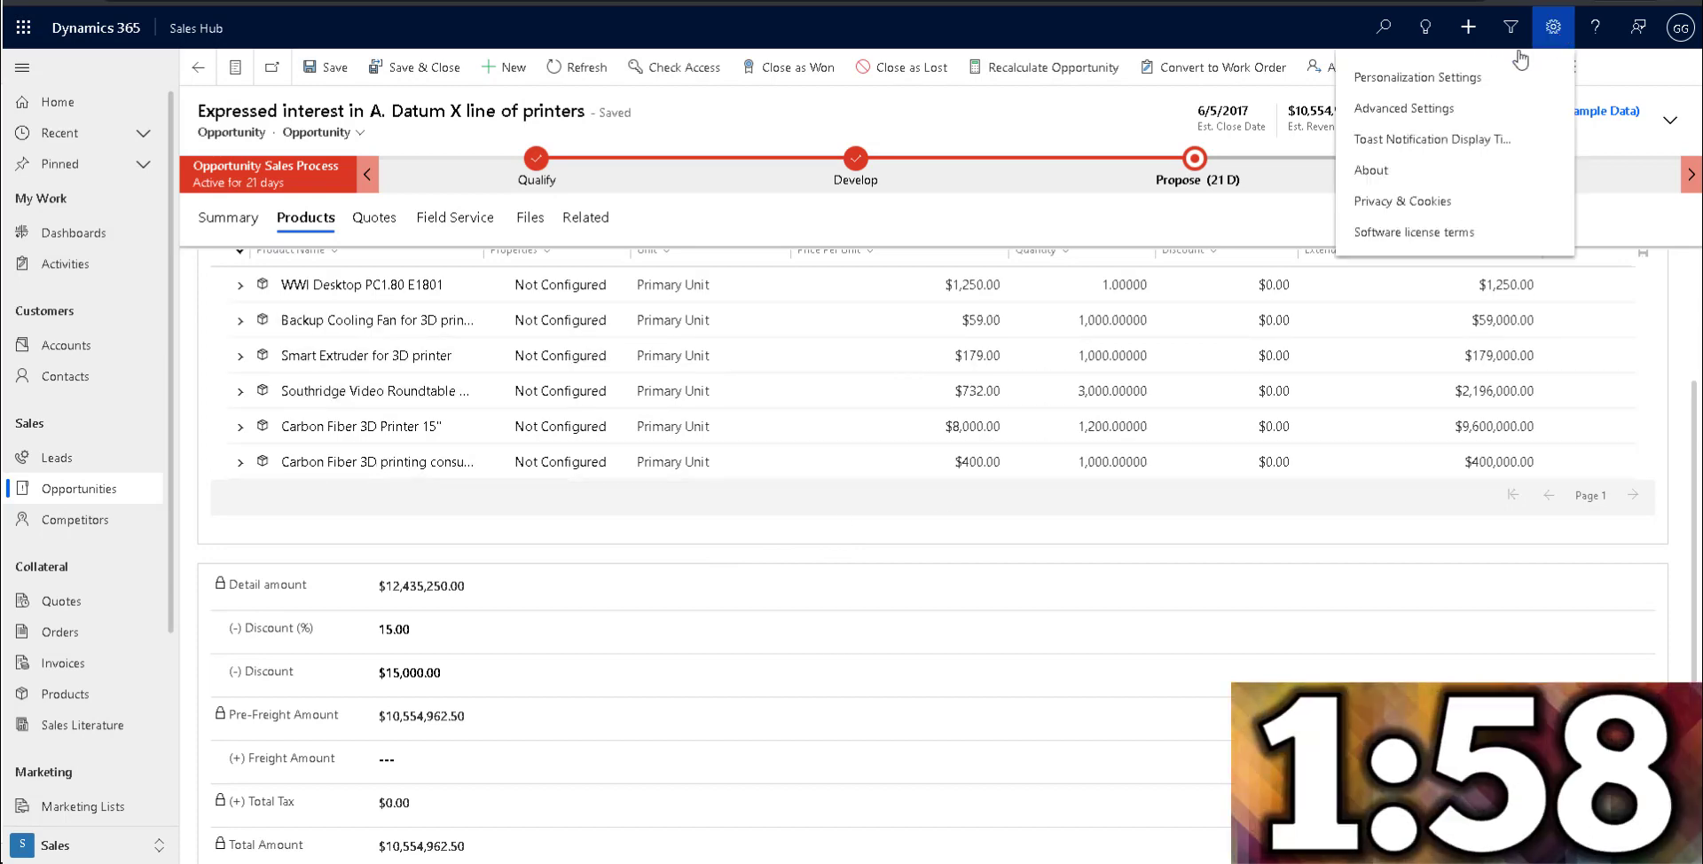
{"action": "left_click", "coordinate": [1411, 108]}
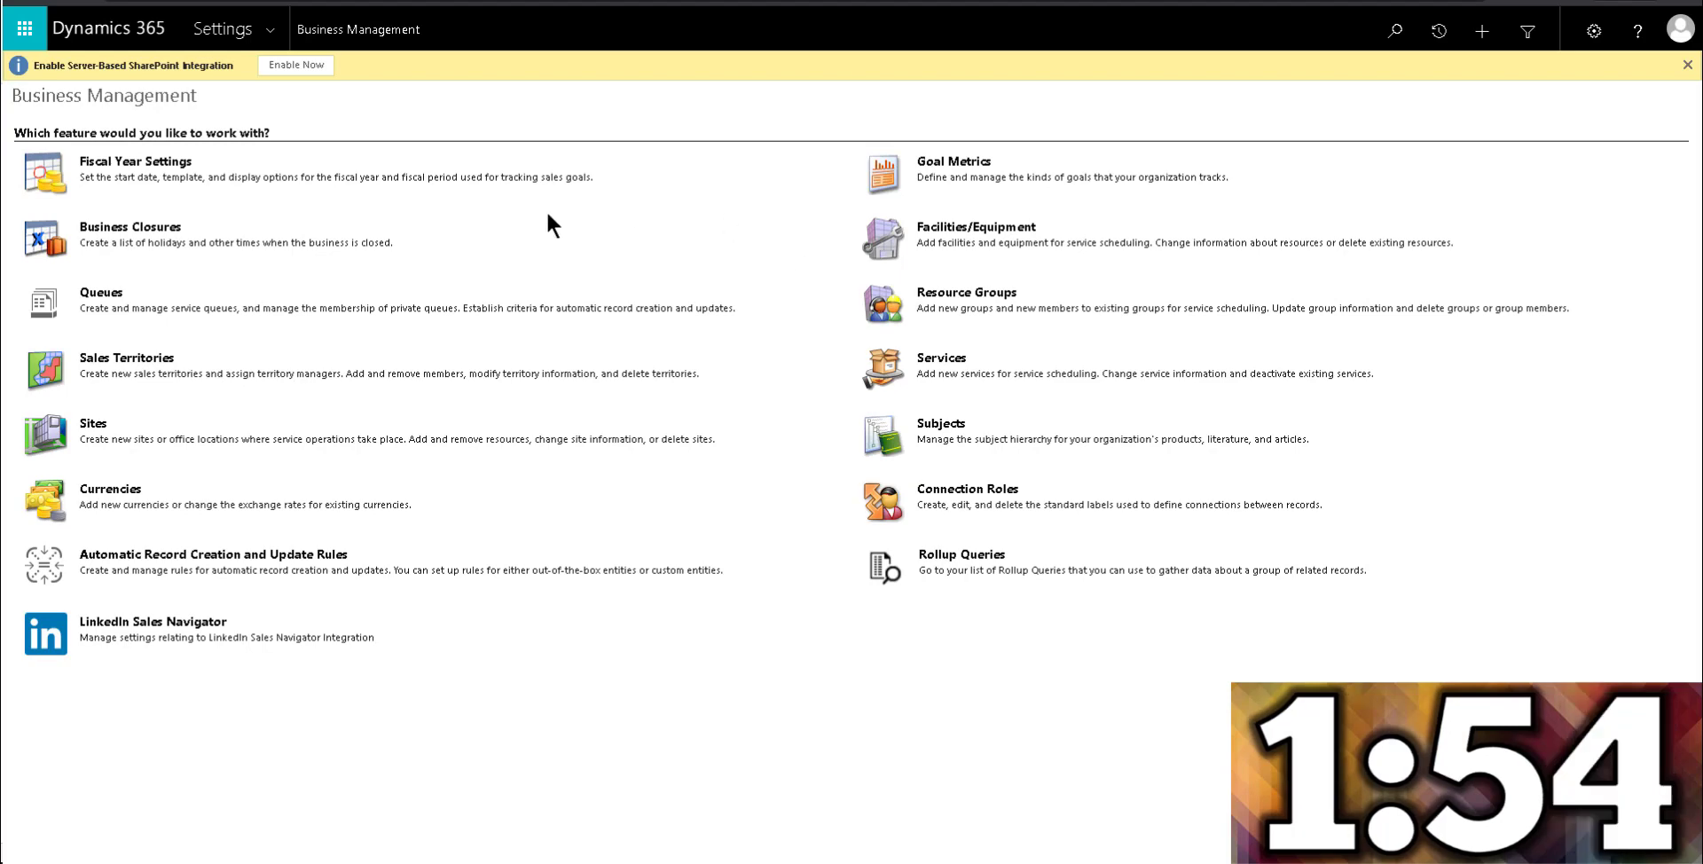
{"action": "left_click", "coordinate": [270, 30]}
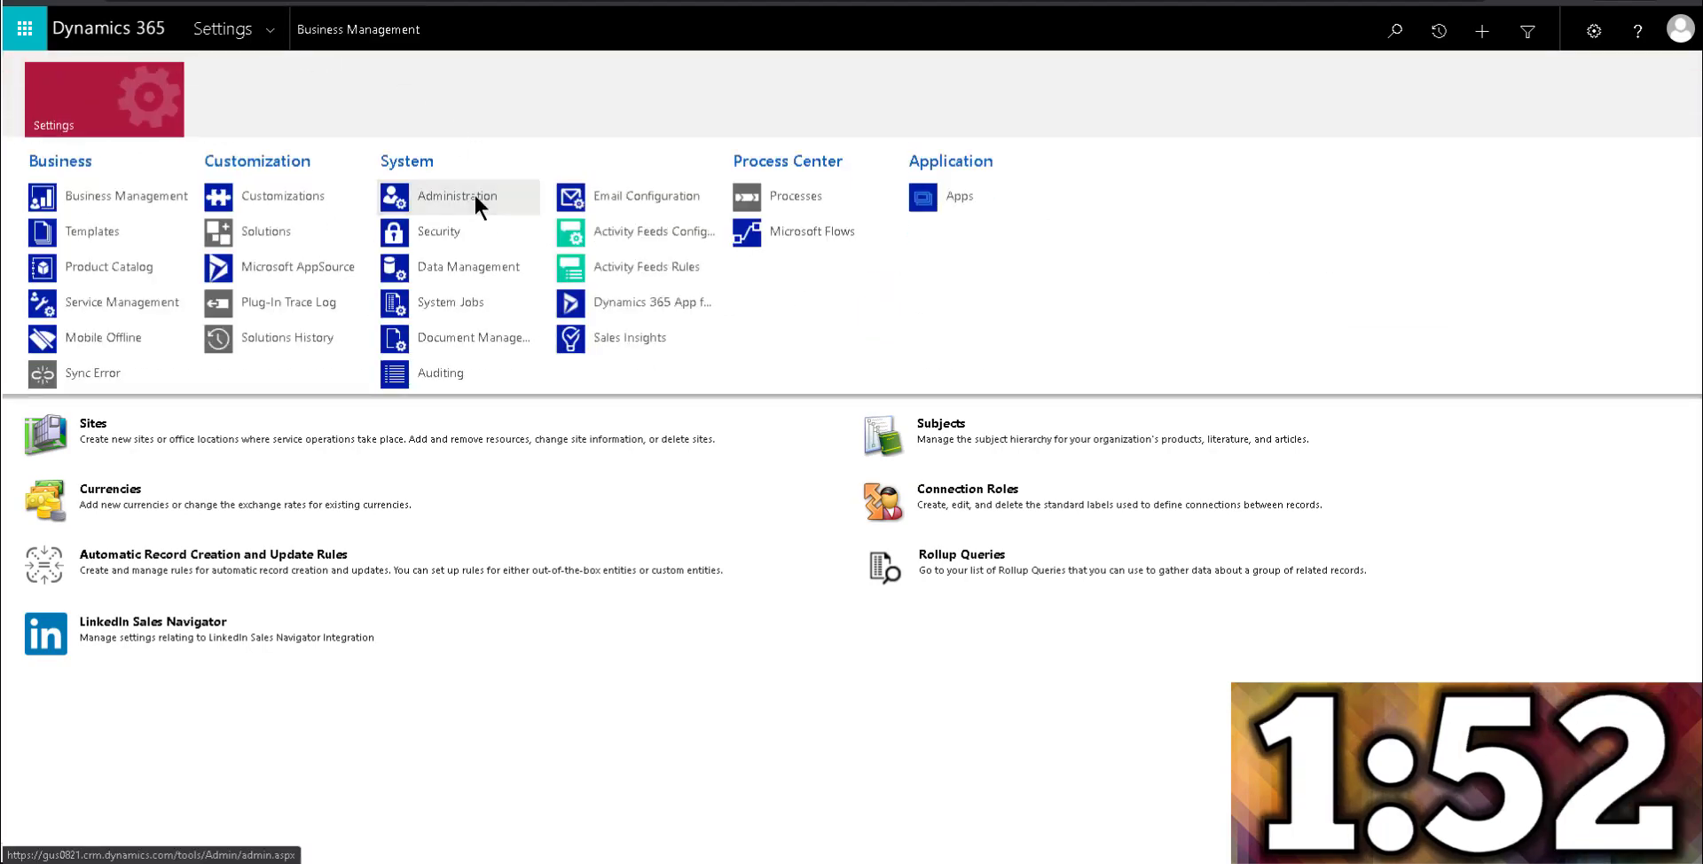
{"action": "left_click", "coordinate": [475, 197]}
{"action": "left_click", "coordinate": [941, 176]}
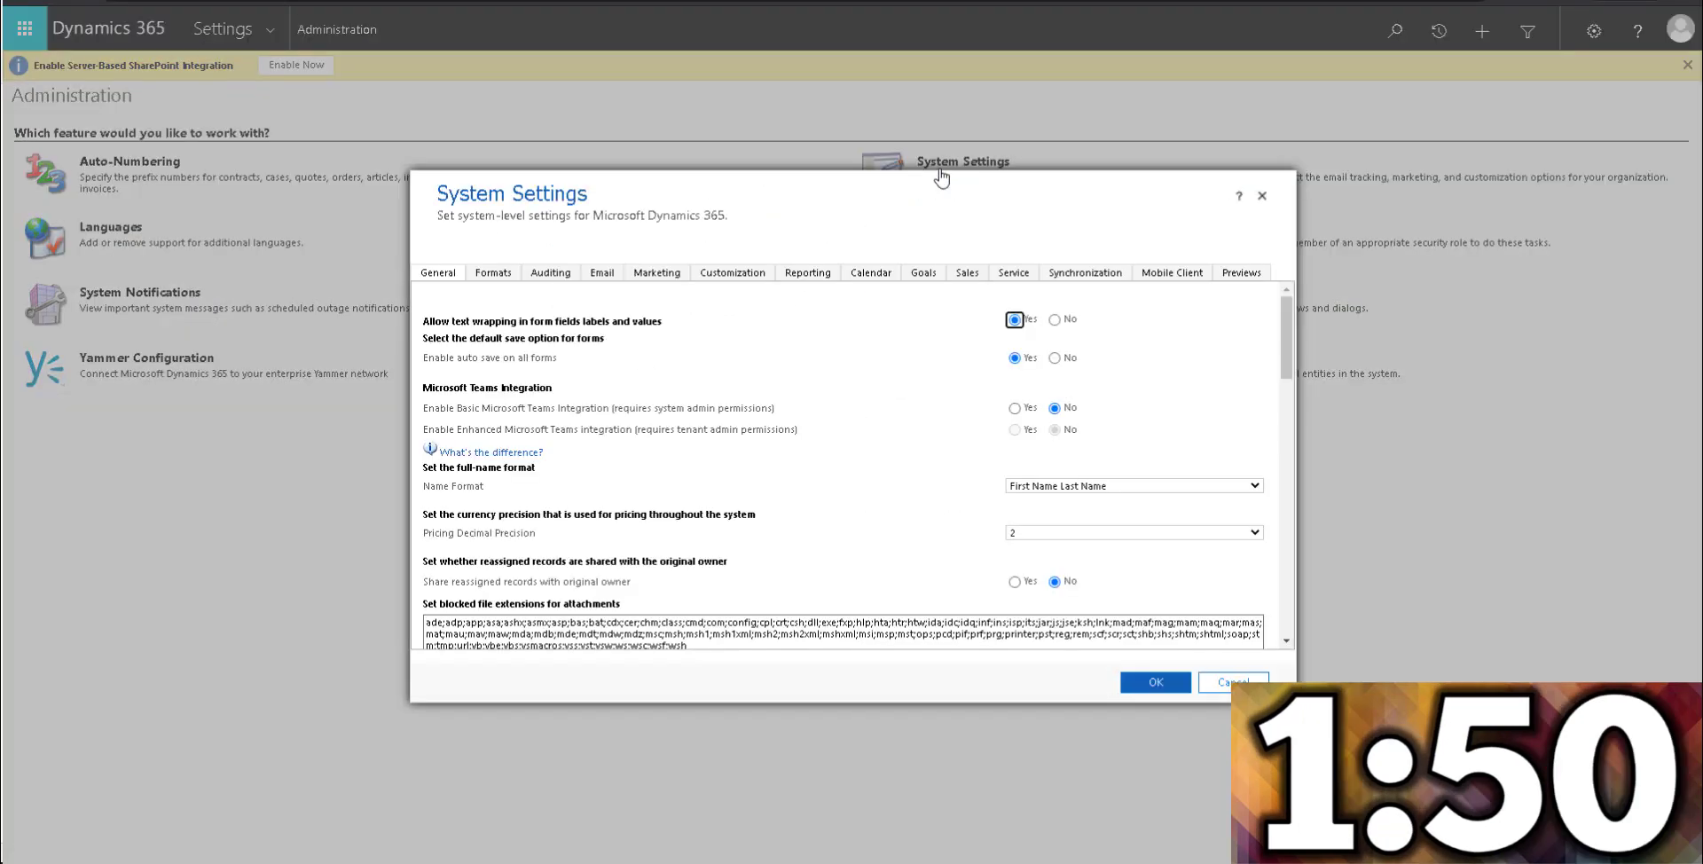
{"action": "left_click", "coordinate": [965, 277]}
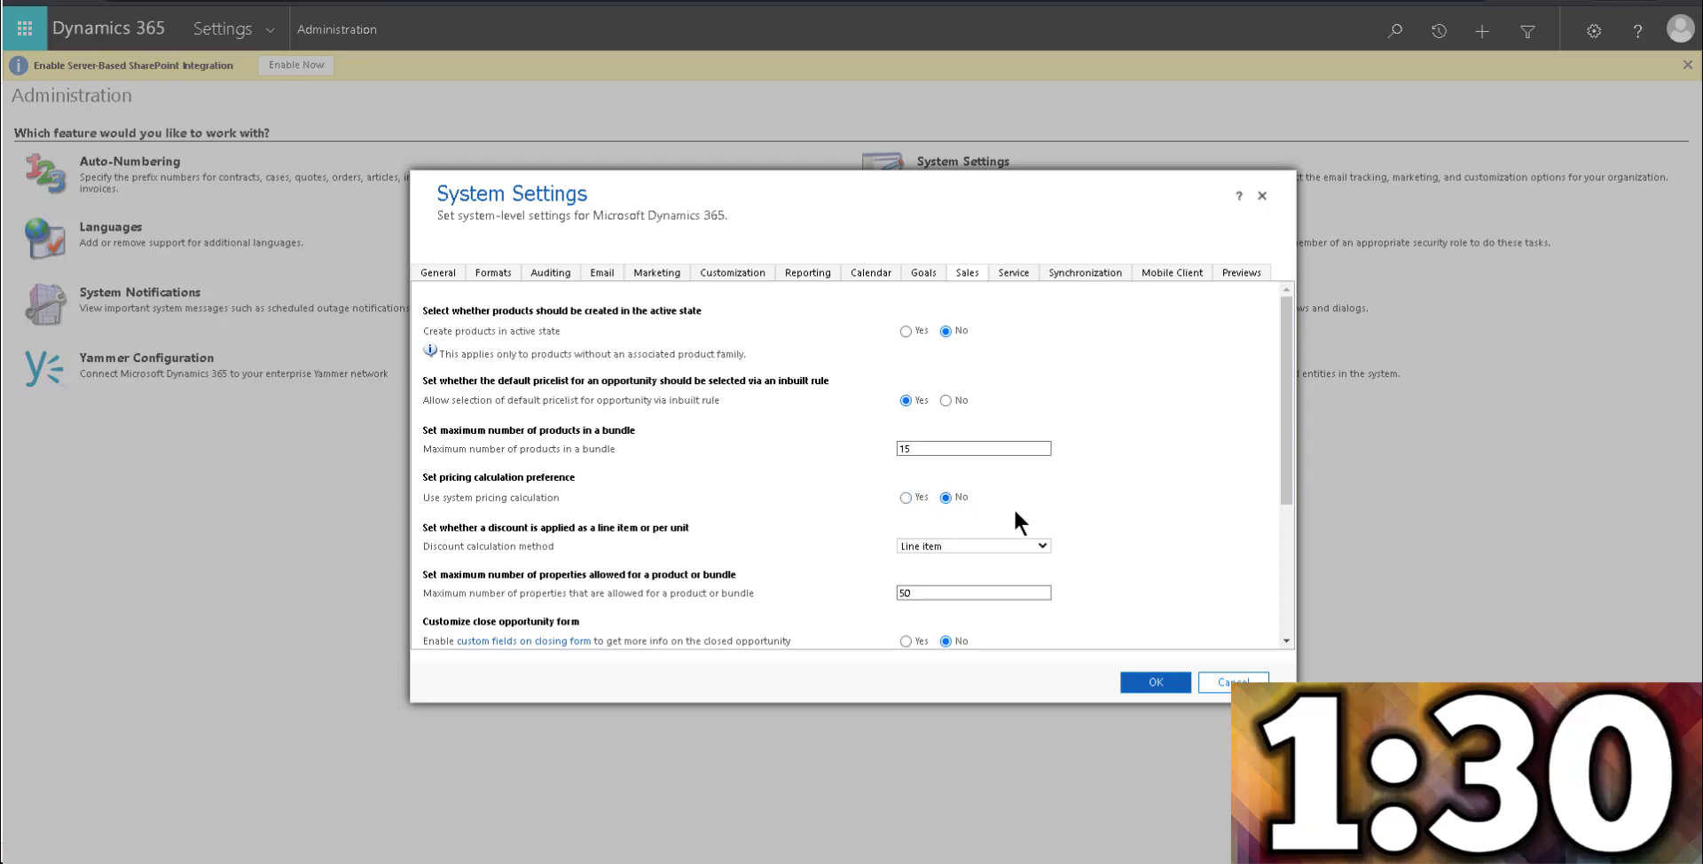
{"action": "left_click", "coordinate": [1154, 682]}
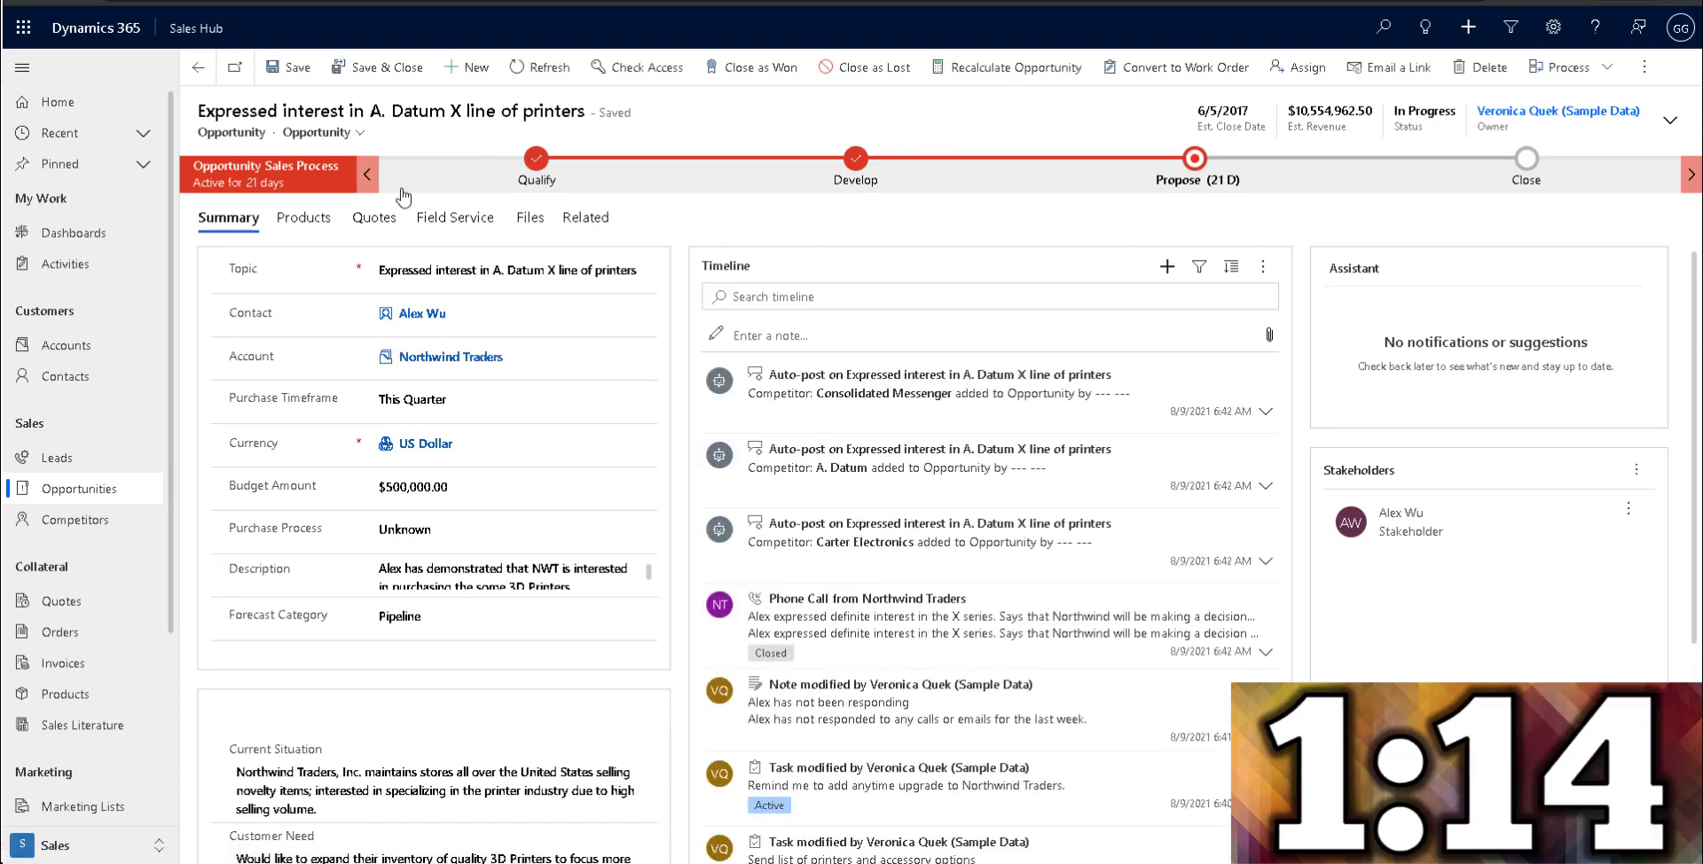
Set the opportunity's Discount (%) on its products to 0 and refresh the record to save it.
{"action": "left_click", "coordinate": [309, 219]}
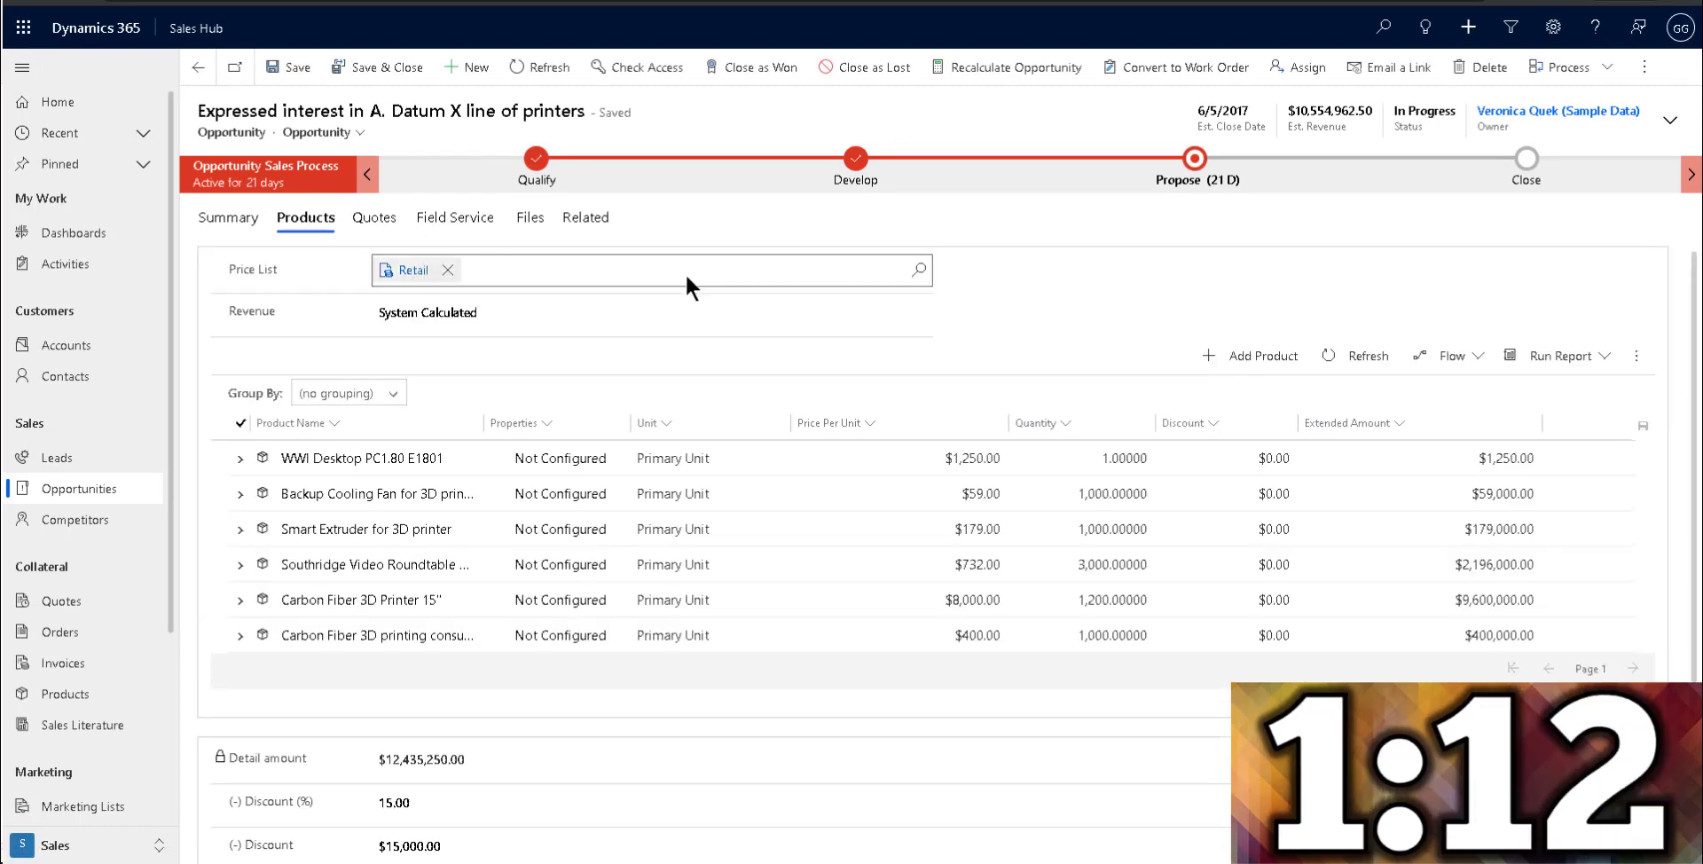
{"action": "scroll", "coordinate": [616, 454], "scroll_direction": "down", "scroll_amount": 3}
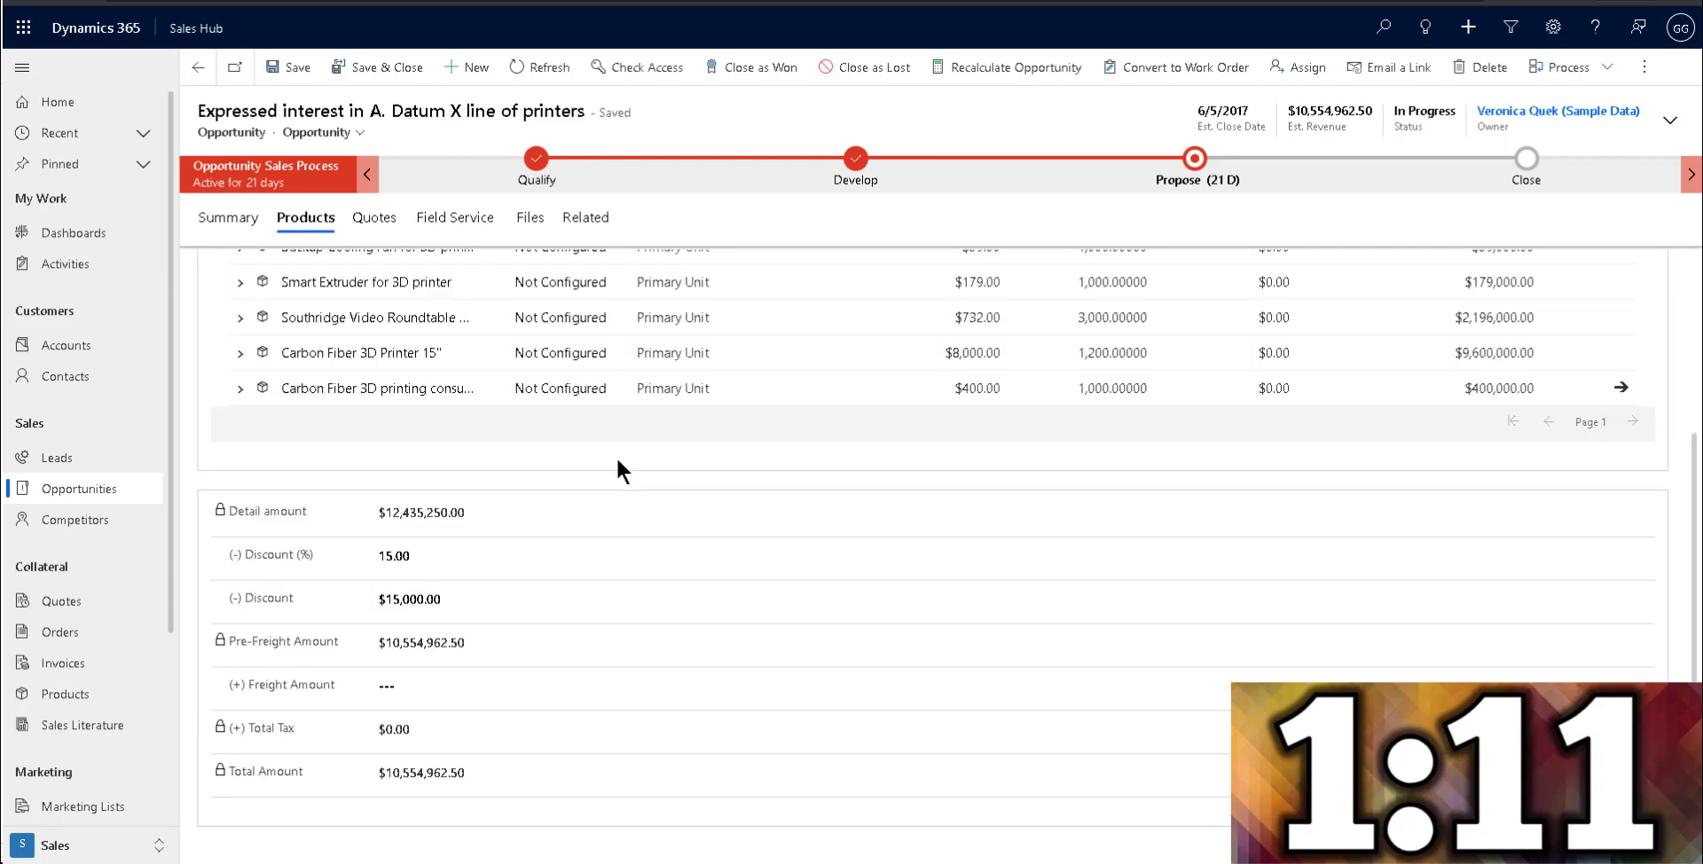
{"action": "left_click", "coordinate": [435, 556]}
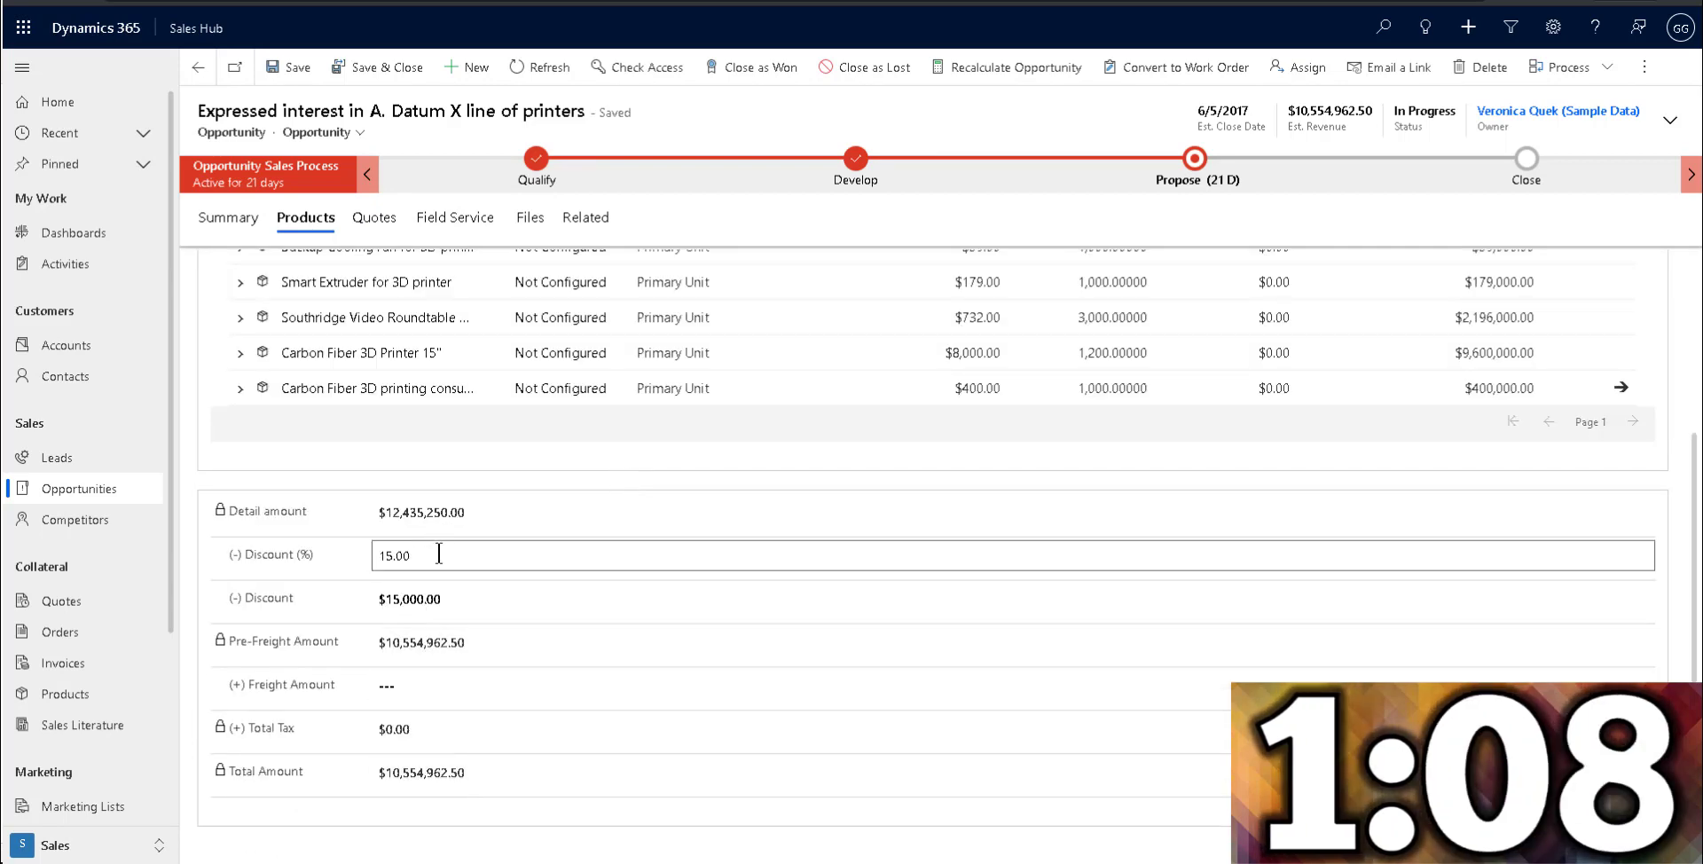
{"action": "left_click_drag", "start_coordinate": [435, 557], "coordinate": [349, 568]}
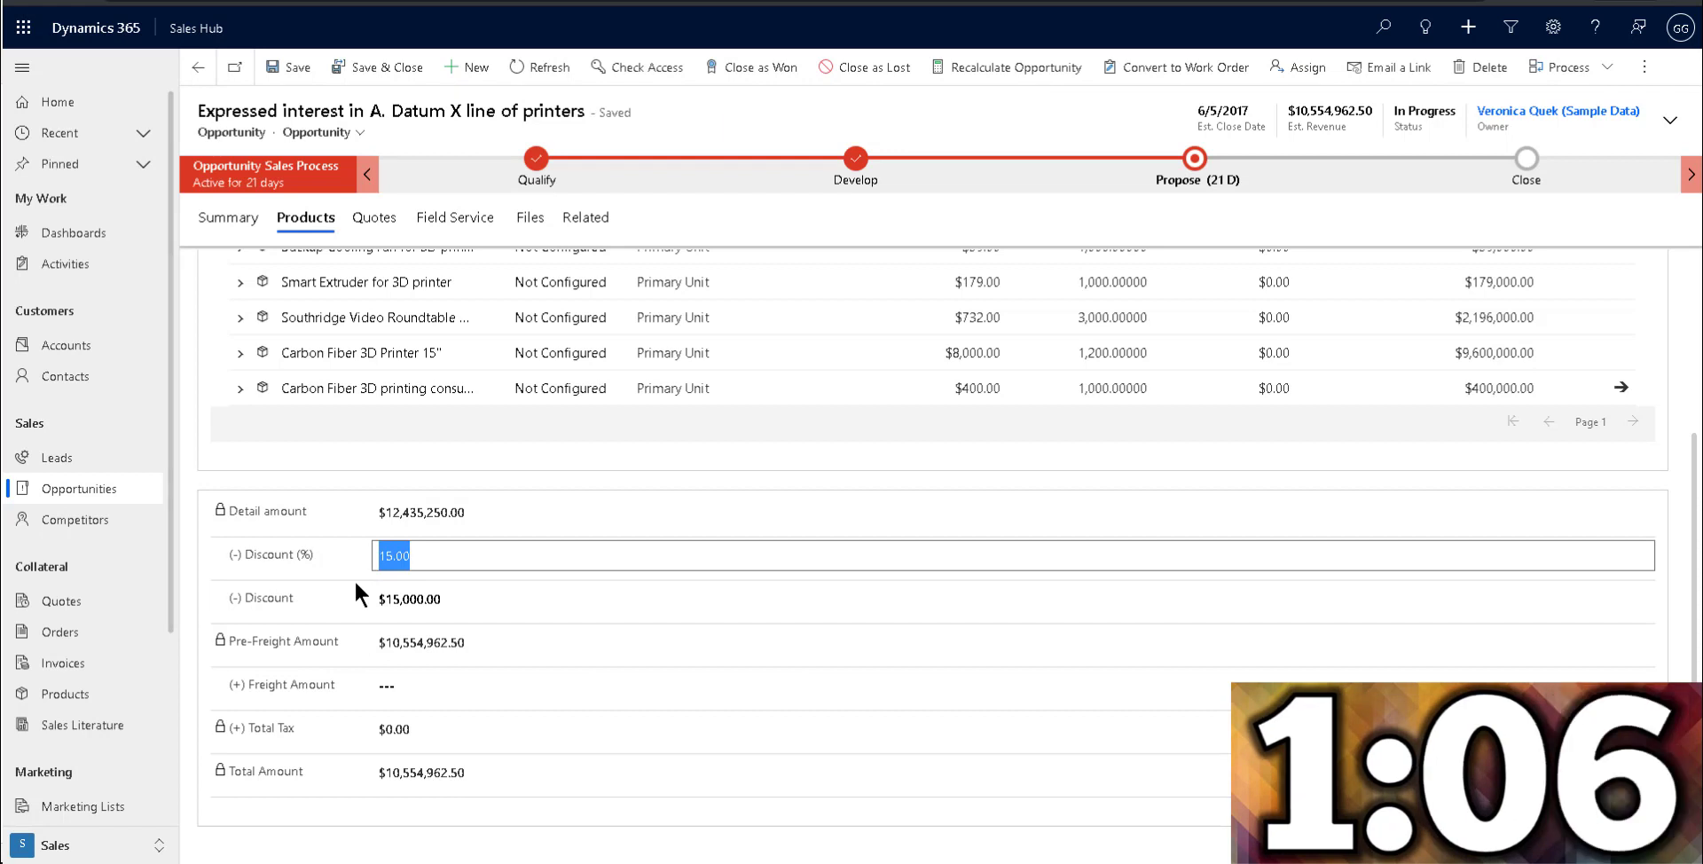
{"action": "type", "text": "0"}
{"action": "left_click", "coordinate": [312, 564]}
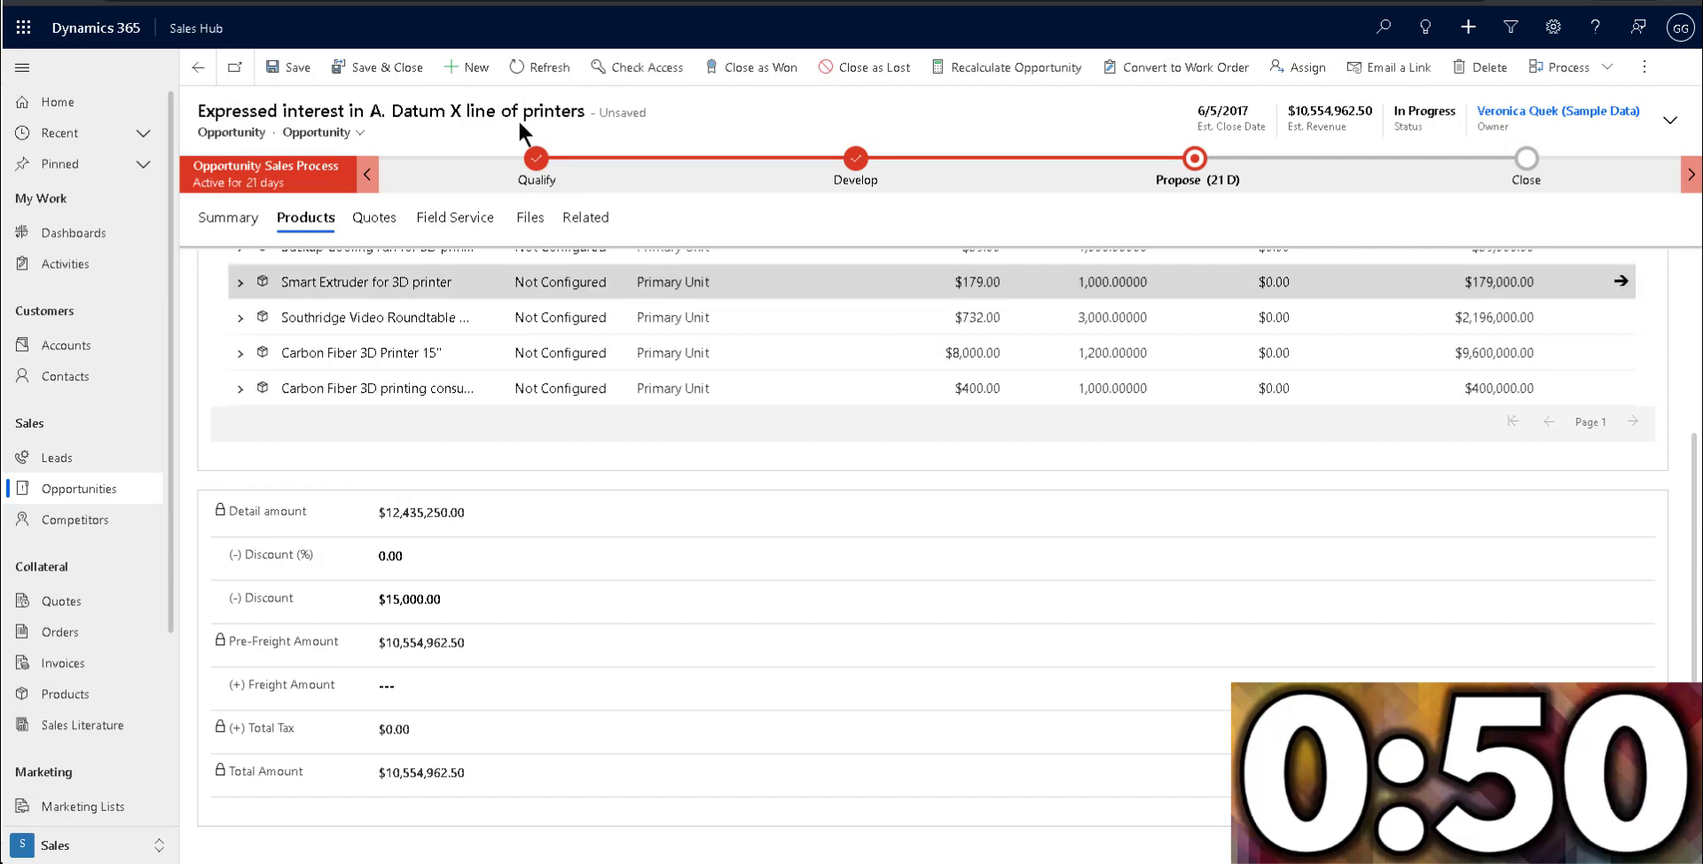
{"action": "left_click", "coordinate": [539, 67]}
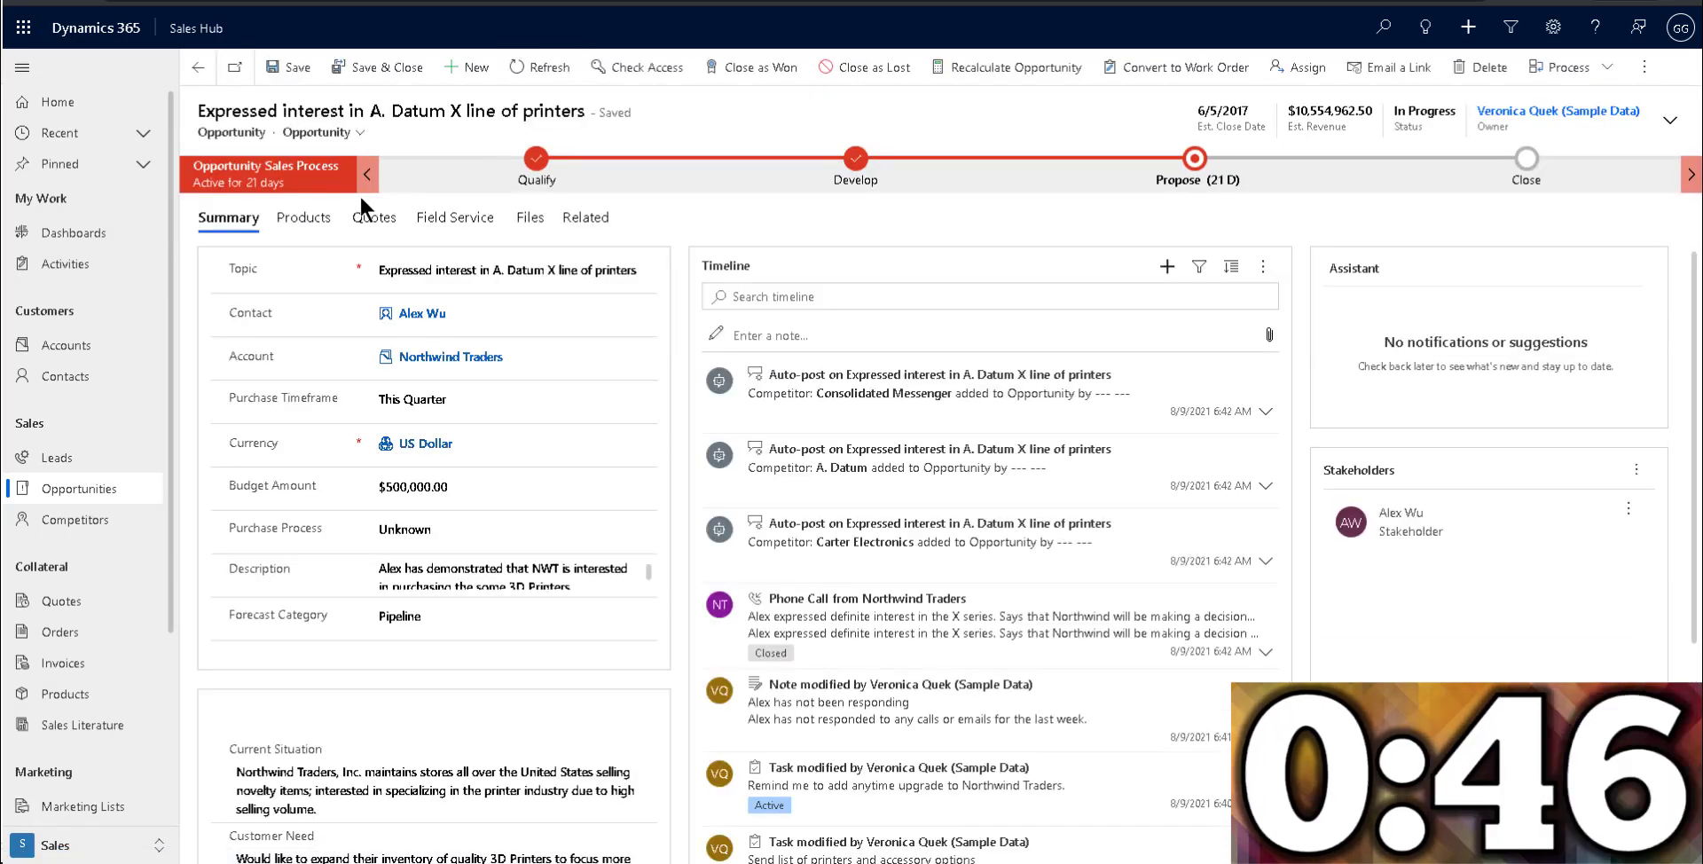
Copy the Detail amount $12,435,250.00 into the opportunity's Discount field, refresh the record, and check its estimated revenue and products.
{"action": "left_click", "coordinate": [305, 218]}
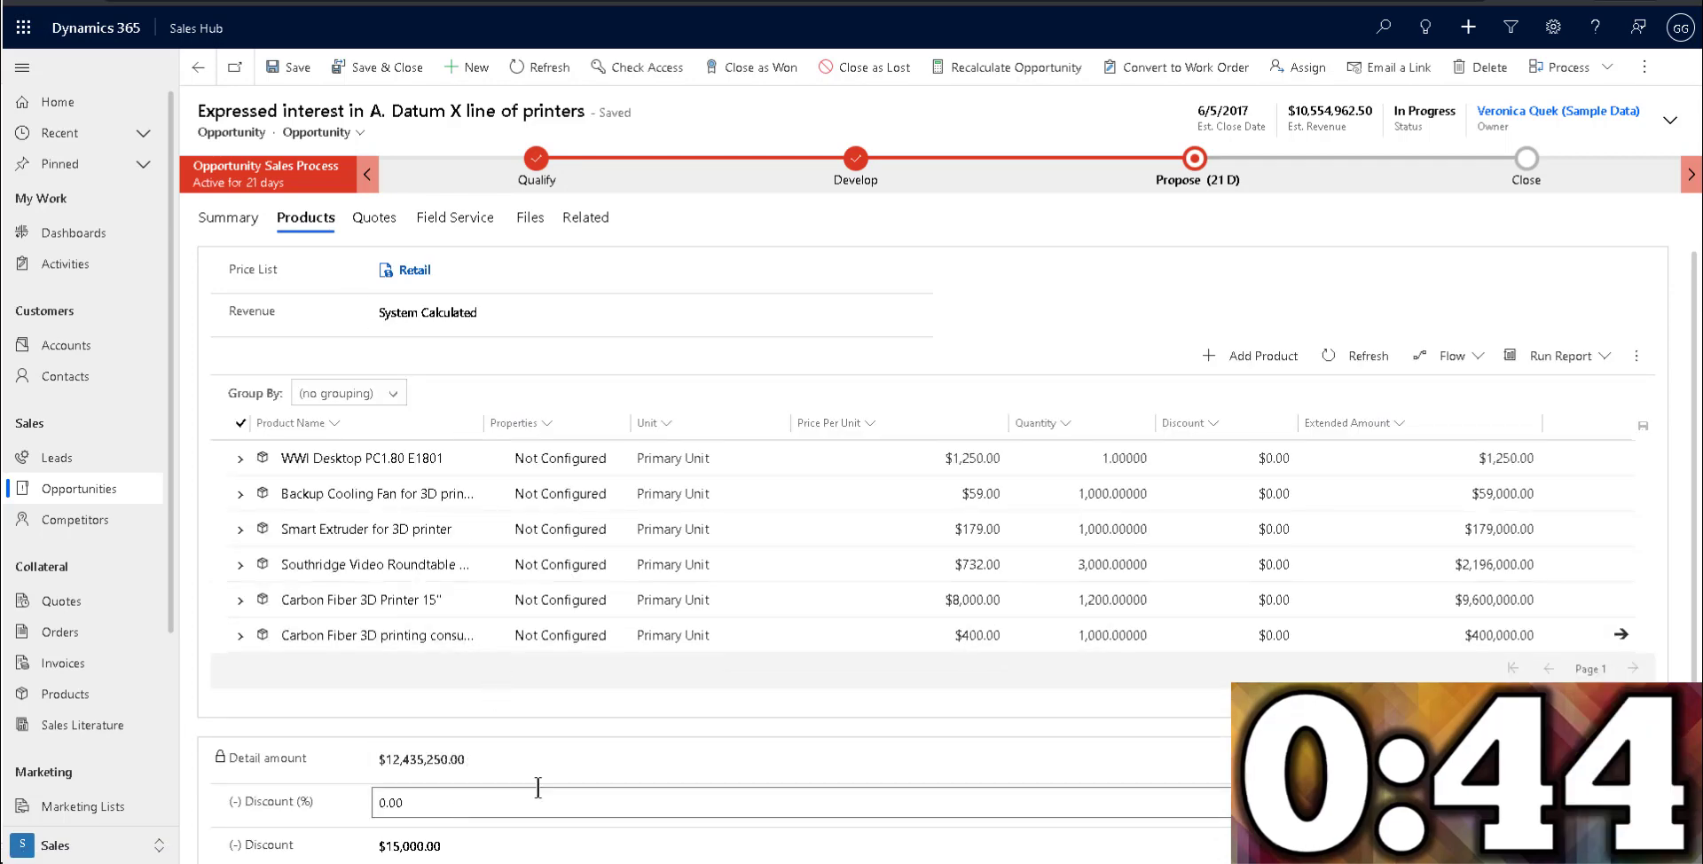
{"action": "scroll", "coordinate": [546, 777], "scroll_direction": "down", "scroll_amount": 2}
{"action": "left_click_drag", "start_coordinate": [444, 583], "coordinate": [379, 587]}
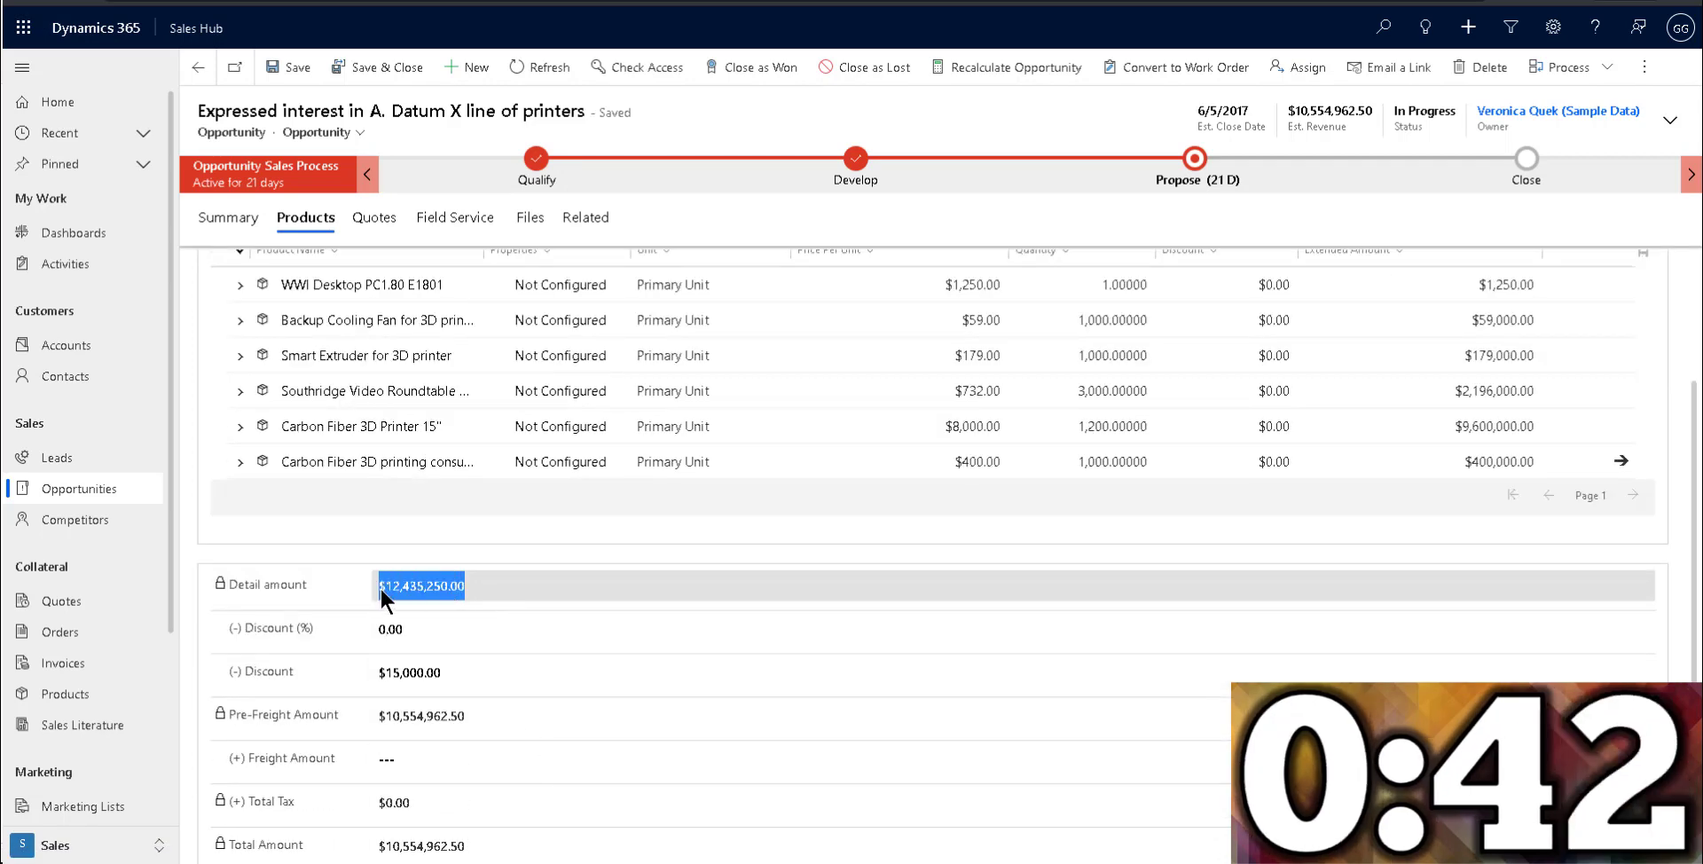
{"action": "key", "text": "ctrl+c"}
{"action": "left_click", "coordinate": [391, 672]}
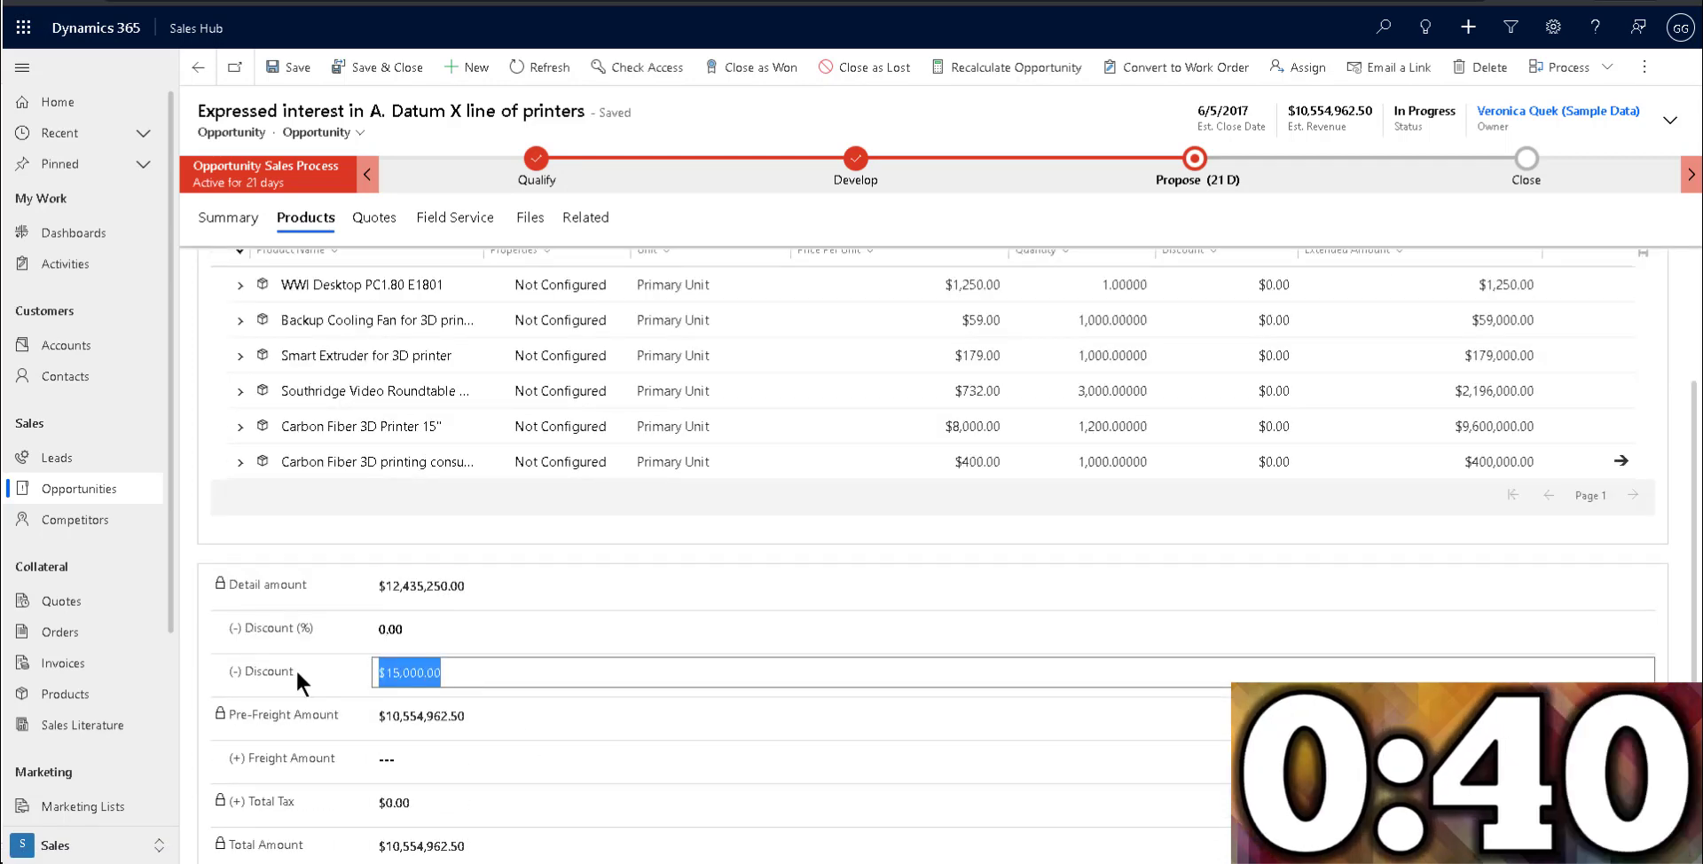
{"action": "key", "text": "ctrl+v"}
{"action": "left_click", "coordinate": [559, 557]}
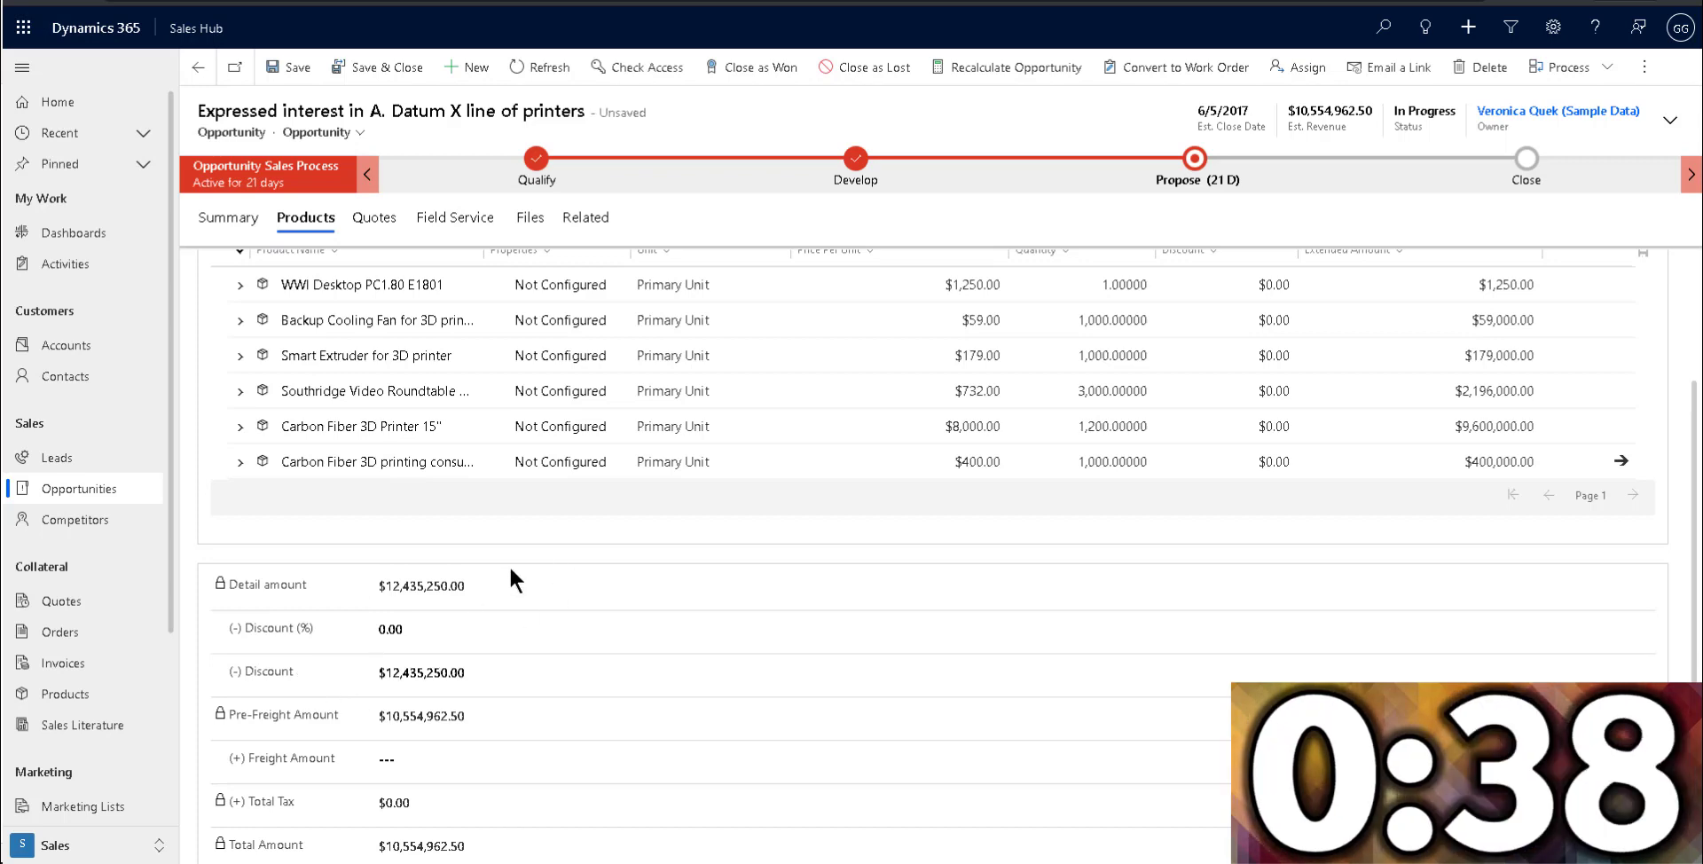
{"action": "left_click", "coordinate": [537, 67]}
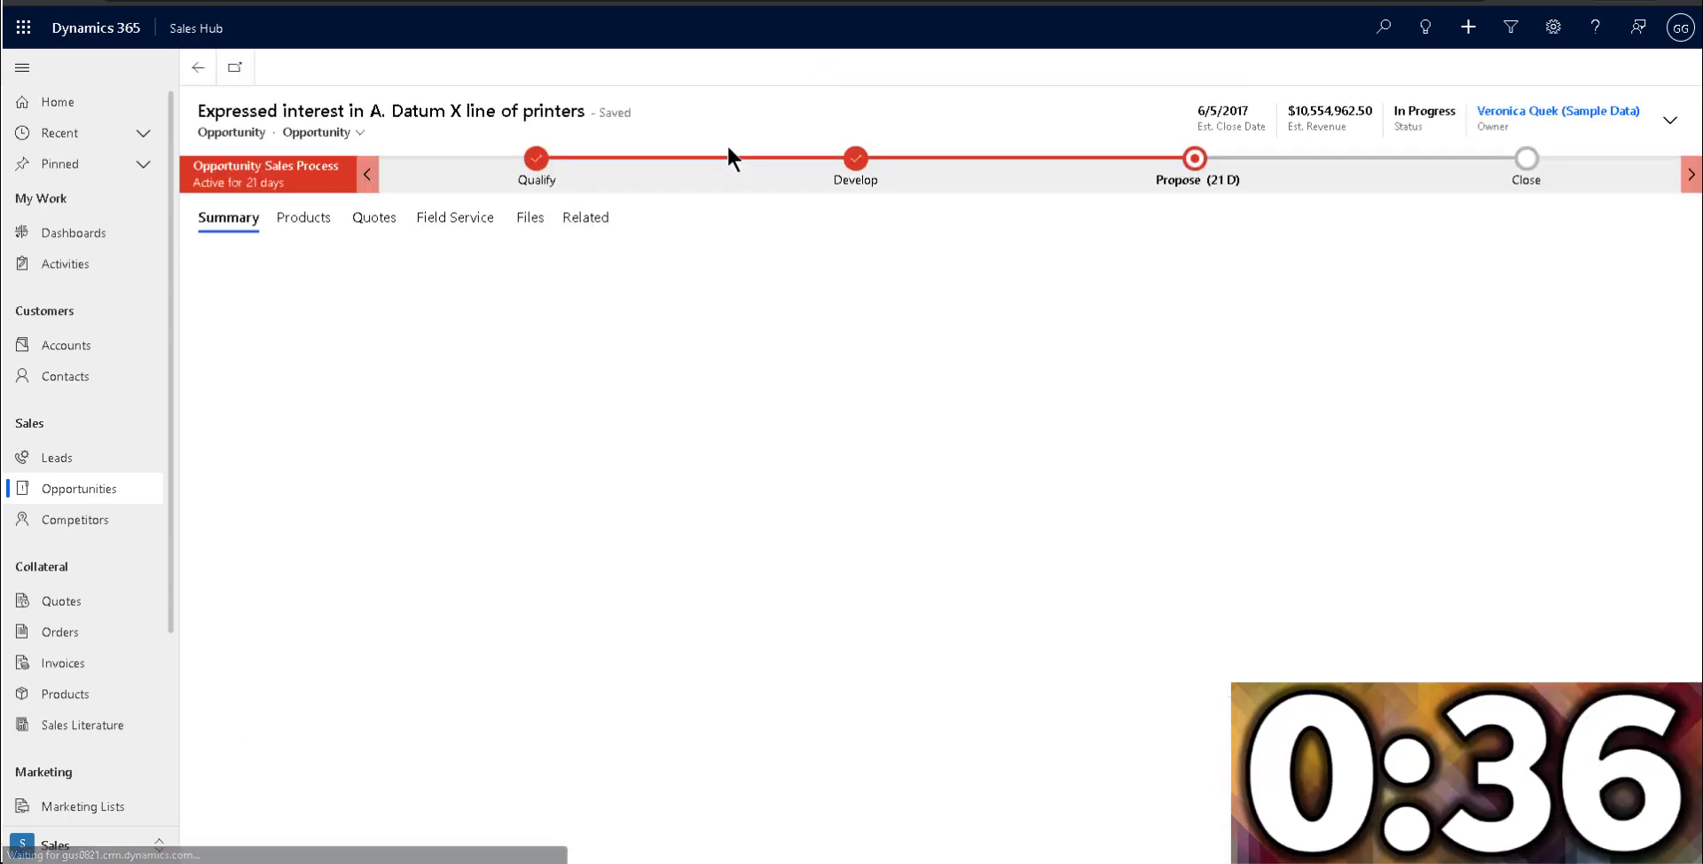
{"action": "left_click_drag", "start_coordinate": [1296, 111], "coordinate": [1373, 111]}
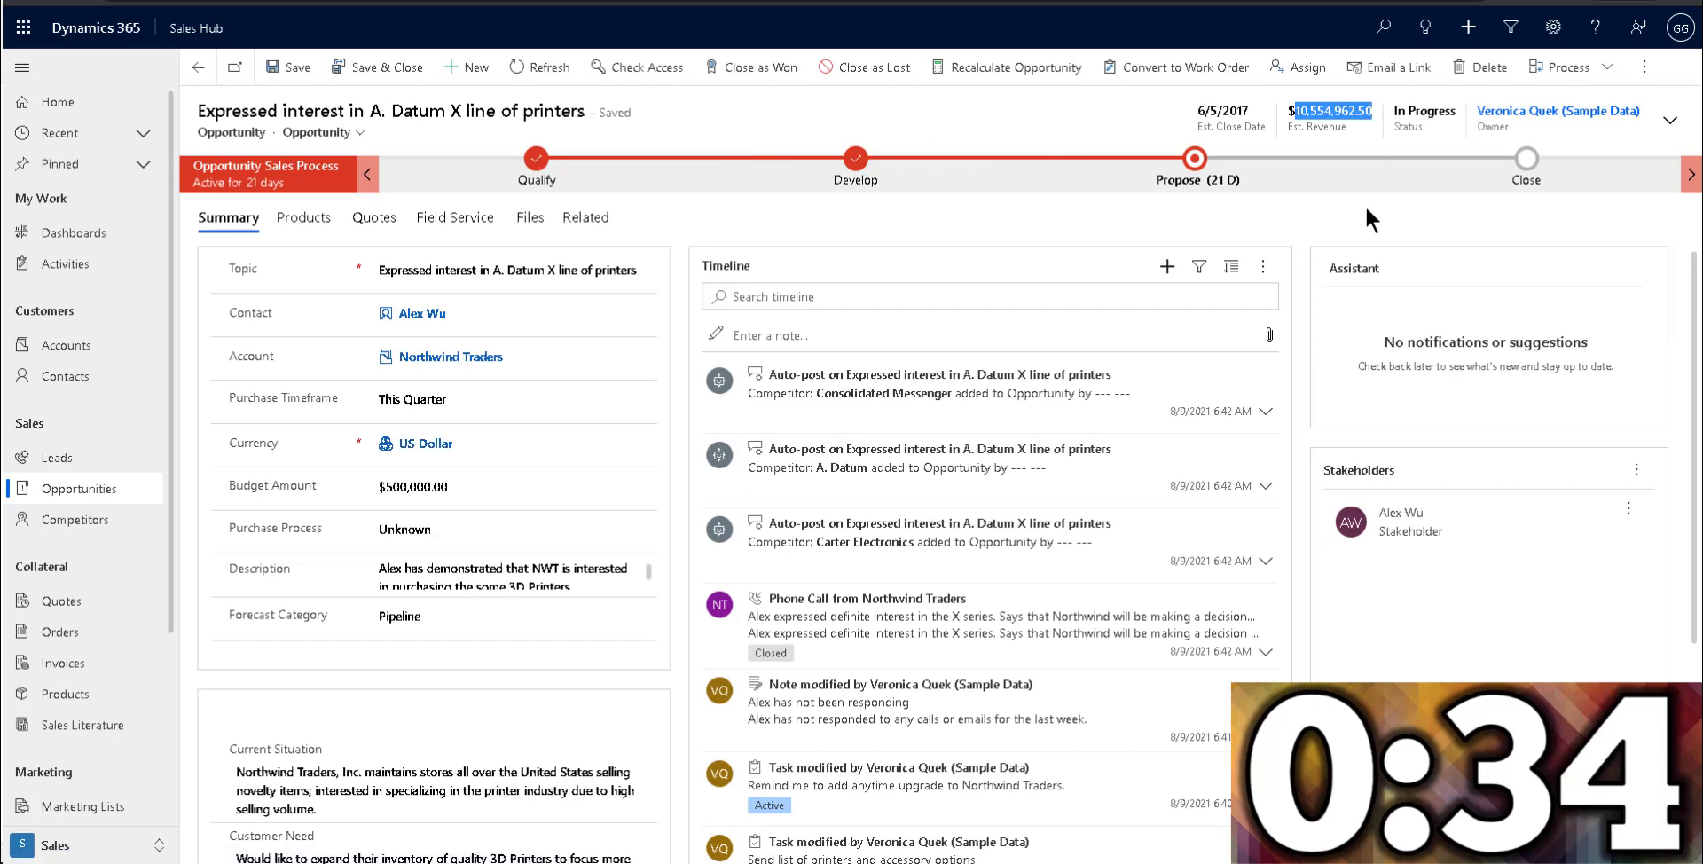
{"action": "left_click", "coordinate": [305, 218]}
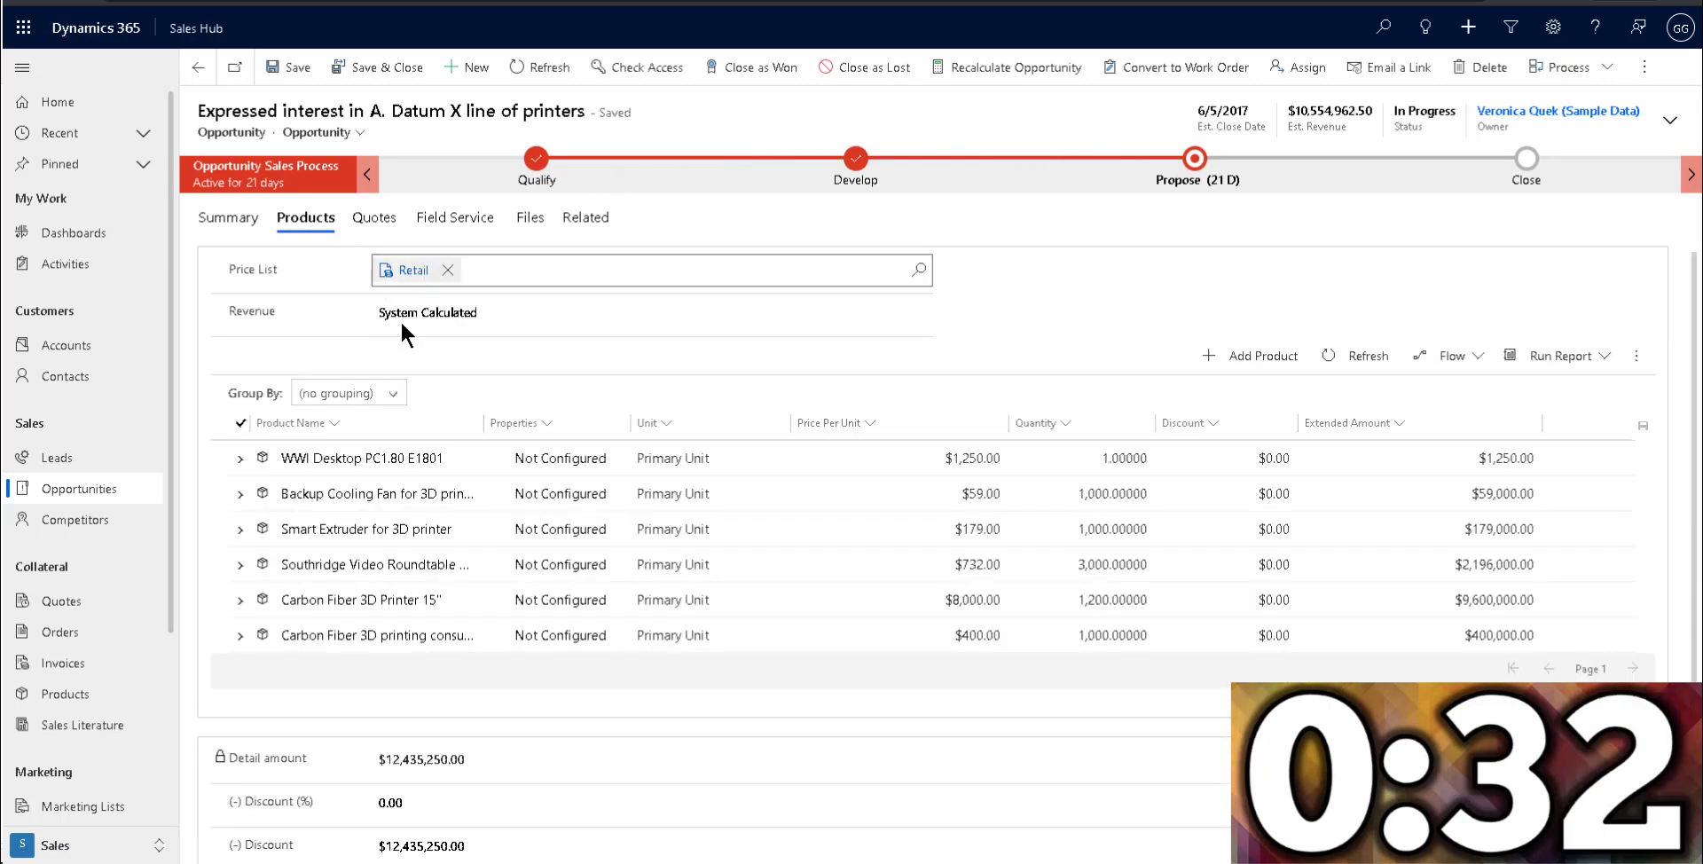